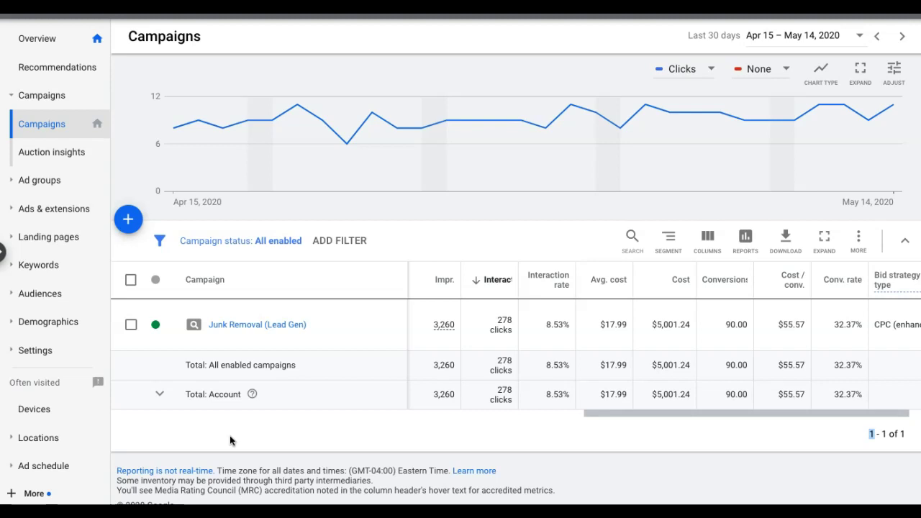
Open the Junk Removal (Lead Gen) campaign and show its search keywords list
click(42, 277)
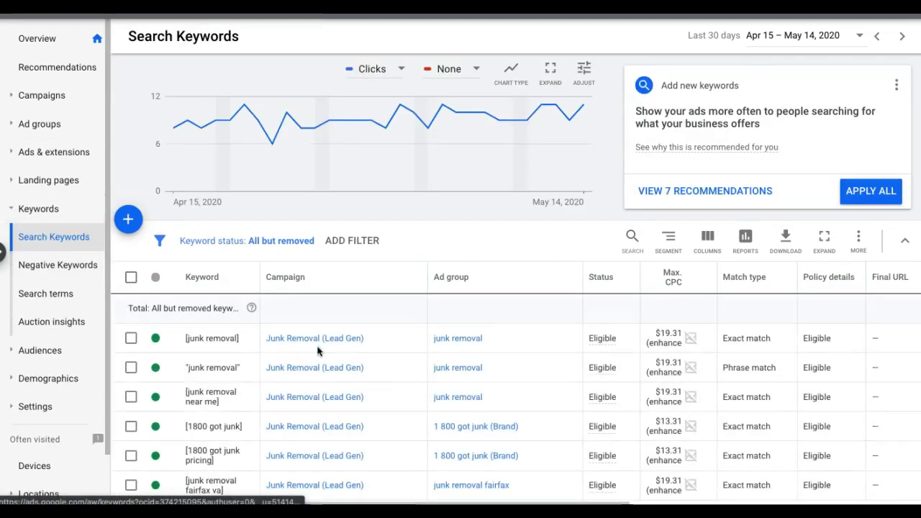
click(51, 108)
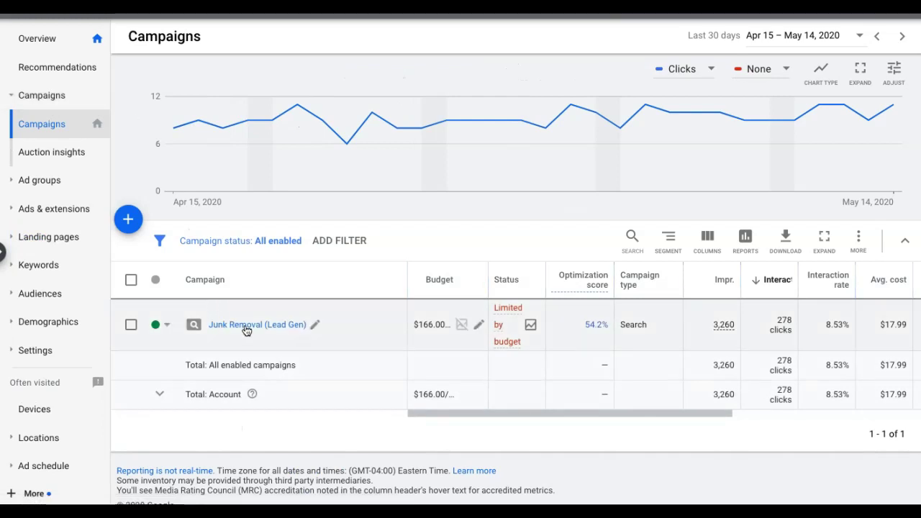
click(244, 325)
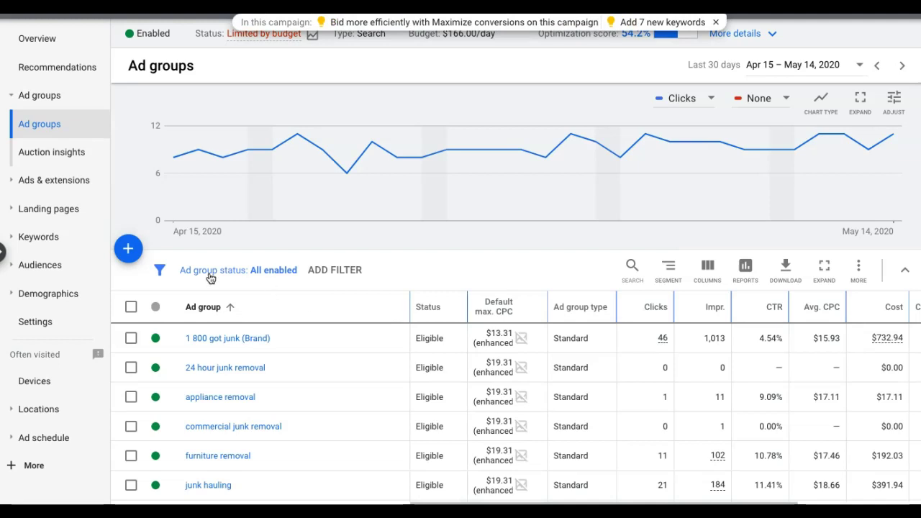
click(40, 243)
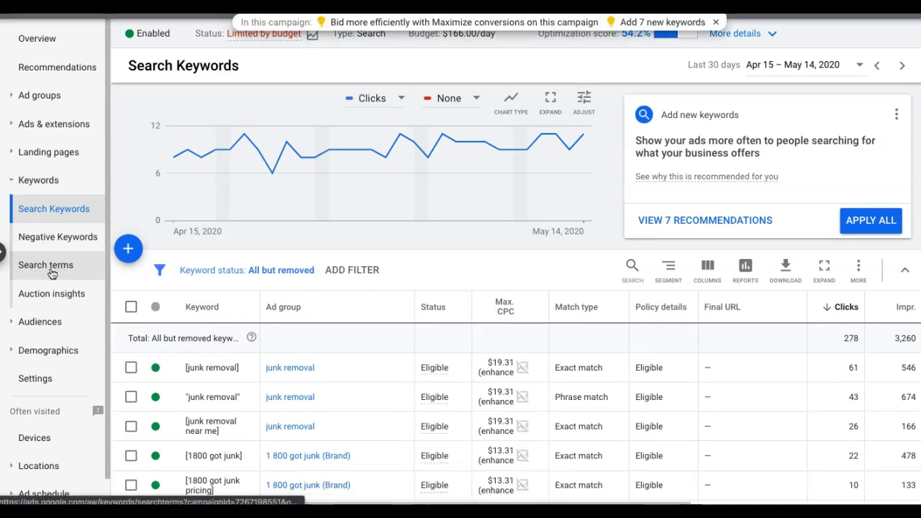
Open the campaign's Search terms report and scroll through the listed terms
click(51, 270)
scroll(454, 299, down, 3)
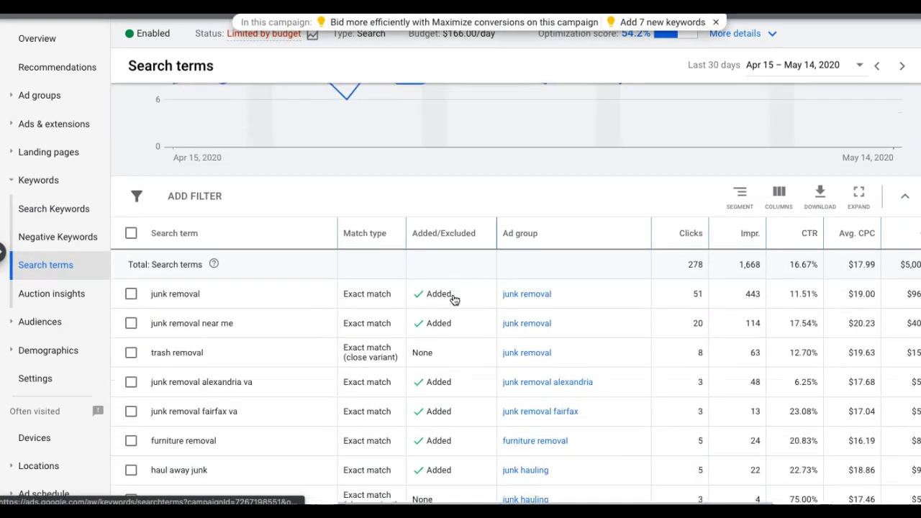
scroll(454, 299, down, 1)
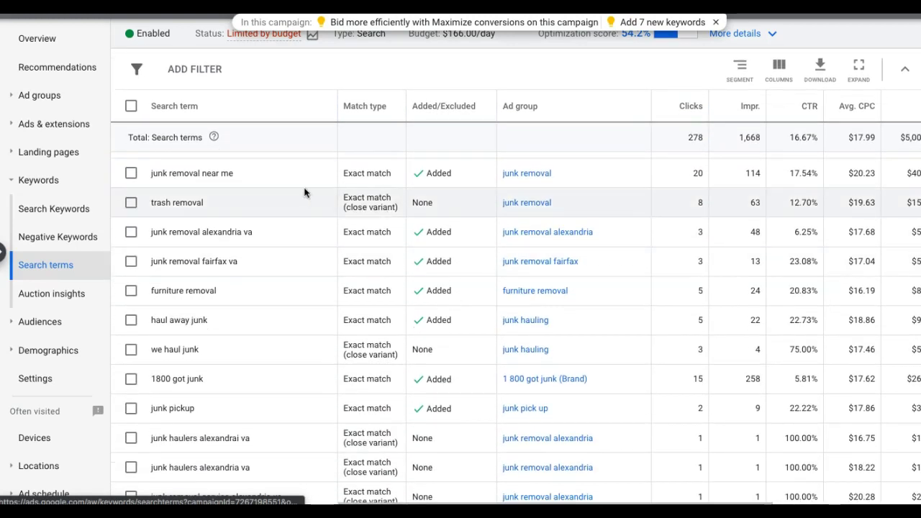
scroll(216, 205, up, 2)
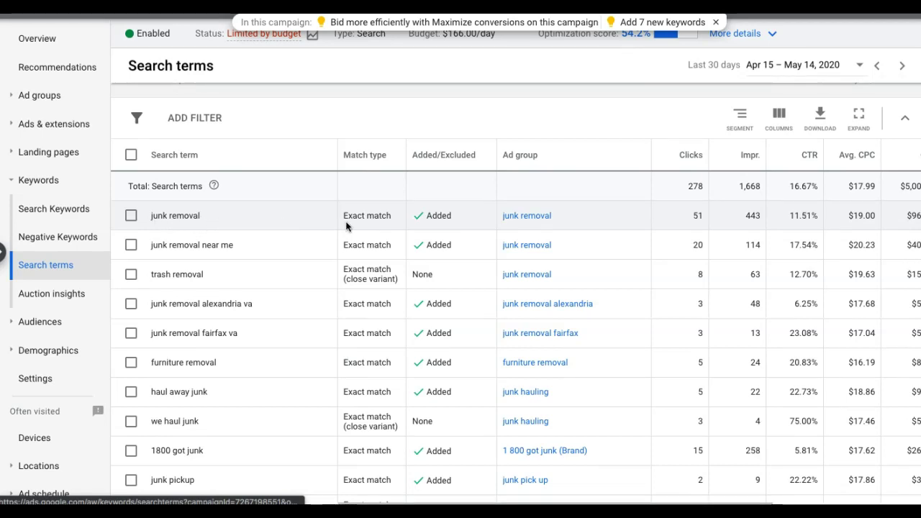
Scroll across the table to review match type, added status and conversions columns
scroll(465, 254, right, 3)
scroll(465, 249, right, 1)
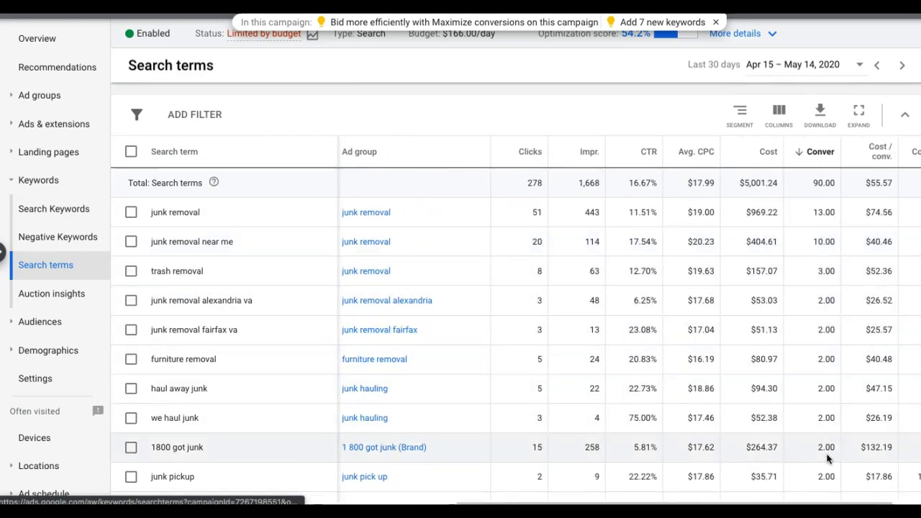
scroll(292, 314, down, 1)
scroll(293, 314, down, 1)
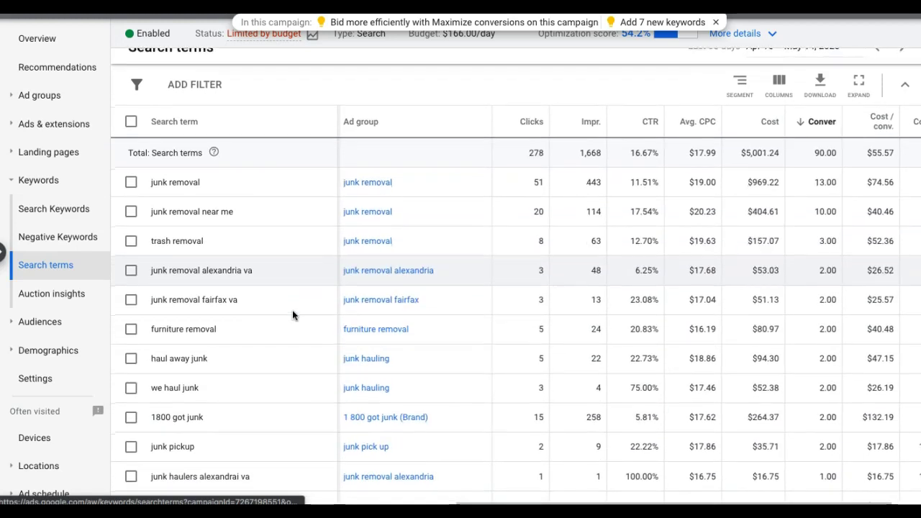
scroll(290, 281, left, 3)
scroll(290, 281, up, 1)
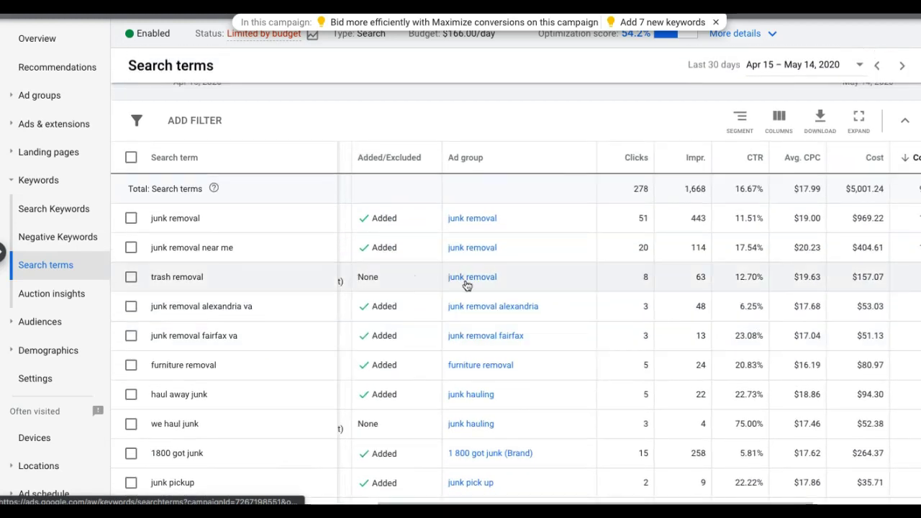
scroll(637, 289, up, 1)
scroll(638, 289, right, 3)
scroll(638, 289, right, 2)
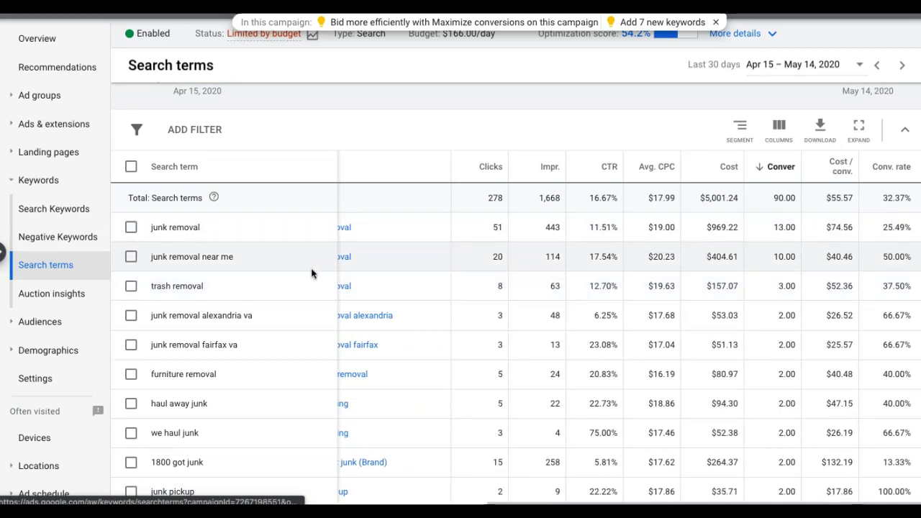
scroll(312, 273, left, 5)
scroll(374, 272, down, 1)
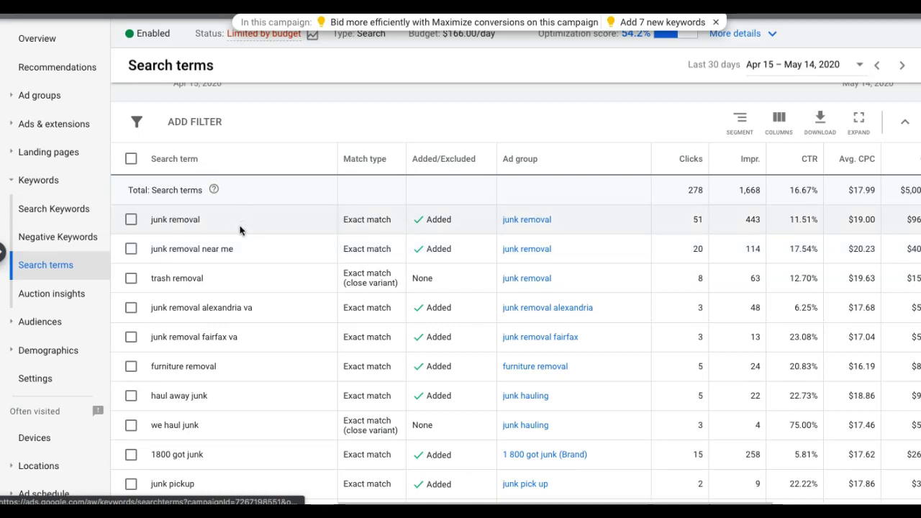
scroll(249, 280, down, 2)
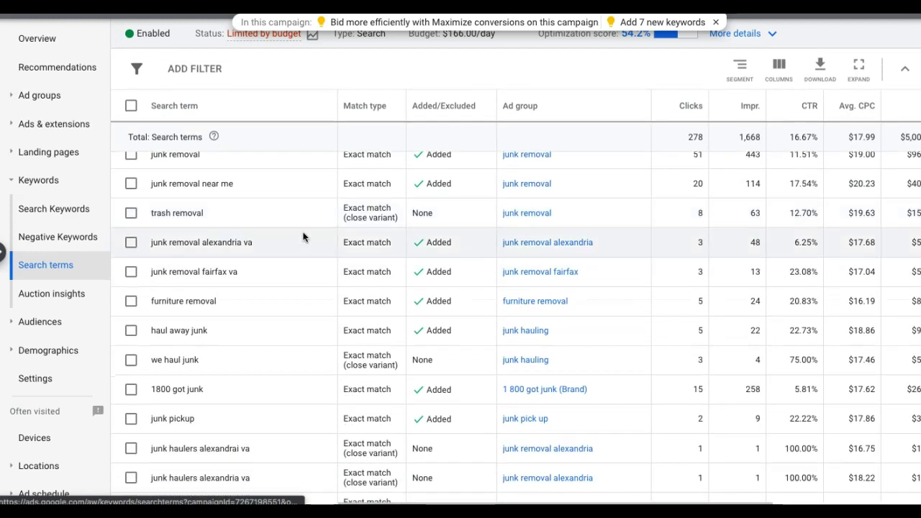
scroll(291, 280, down, 1)
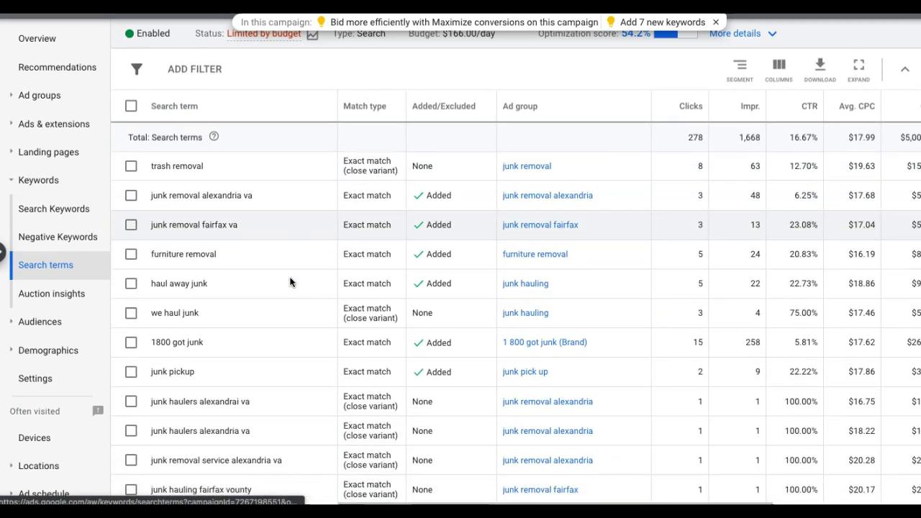
scroll(290, 283, down, 1)
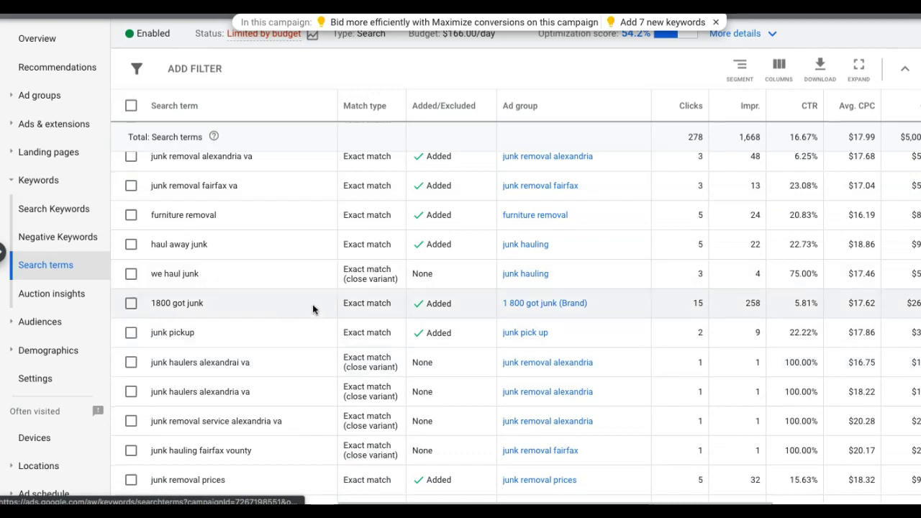
scroll(312, 308, down, 2)
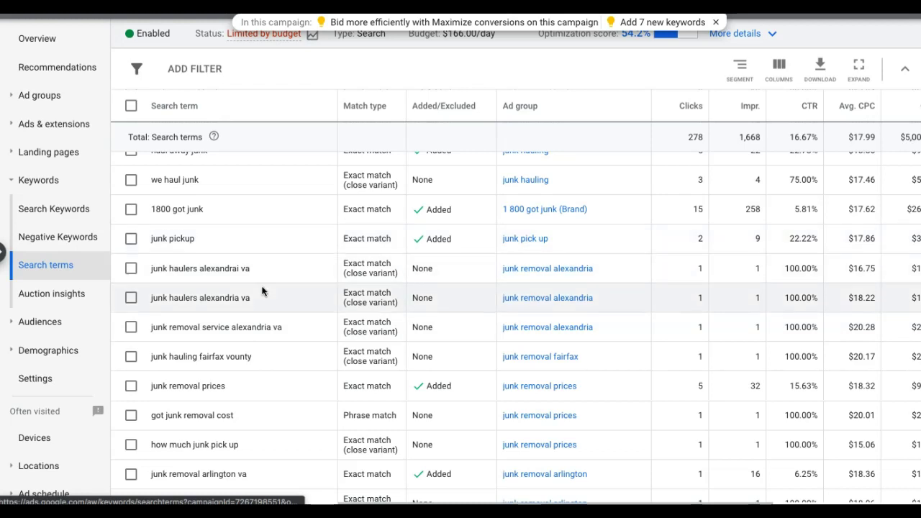
scroll(261, 291, down, 2)
scroll(261, 291, down, 2)
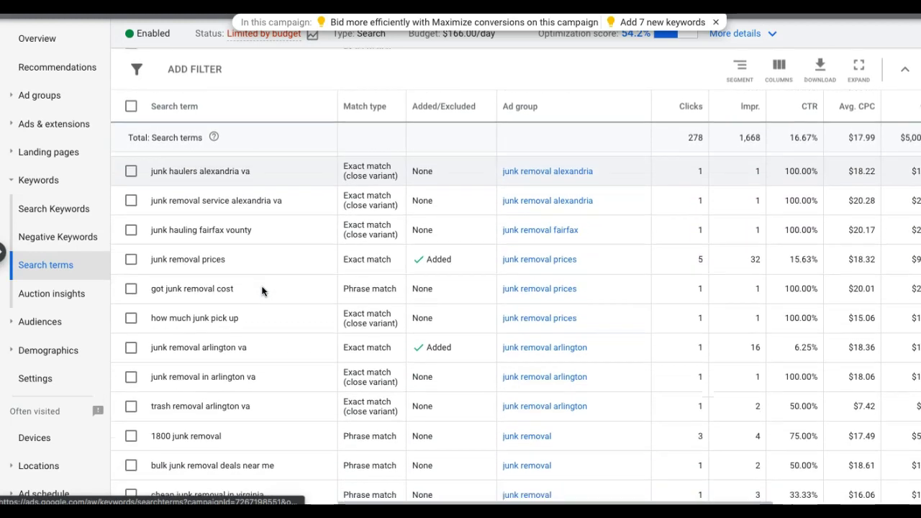
scroll(261, 290, right, 3)
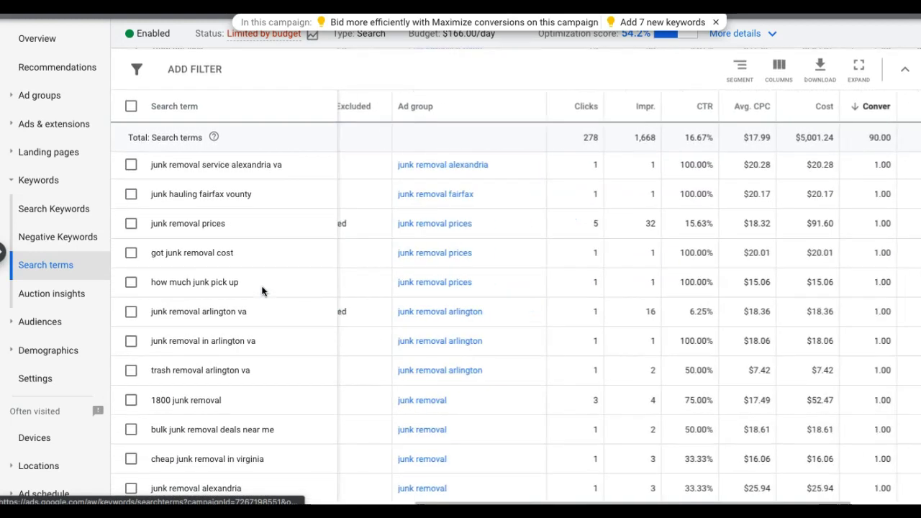
scroll(261, 290, right, 2)
scroll(791, 268, down, 5)
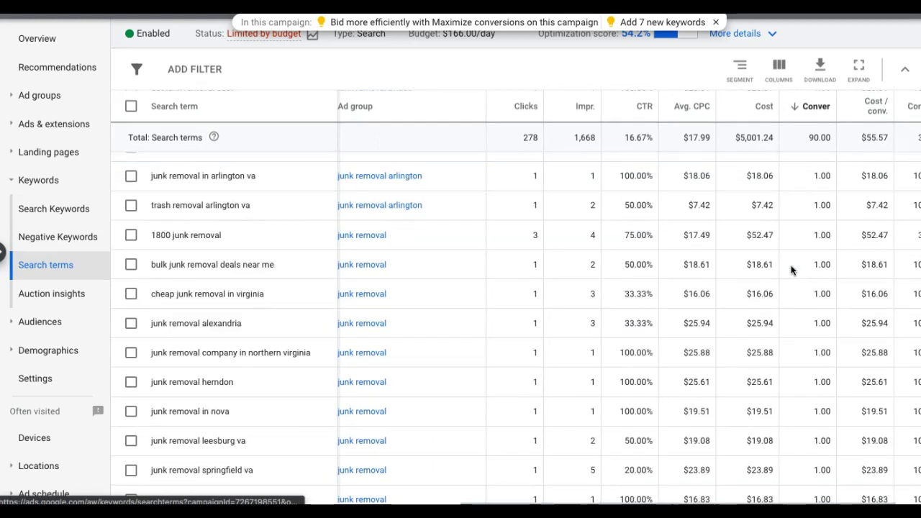
scroll(791, 268, down, 2)
scroll(792, 268, down, 3)
scroll(792, 270, down, 2)
scroll(792, 270, down, 3)
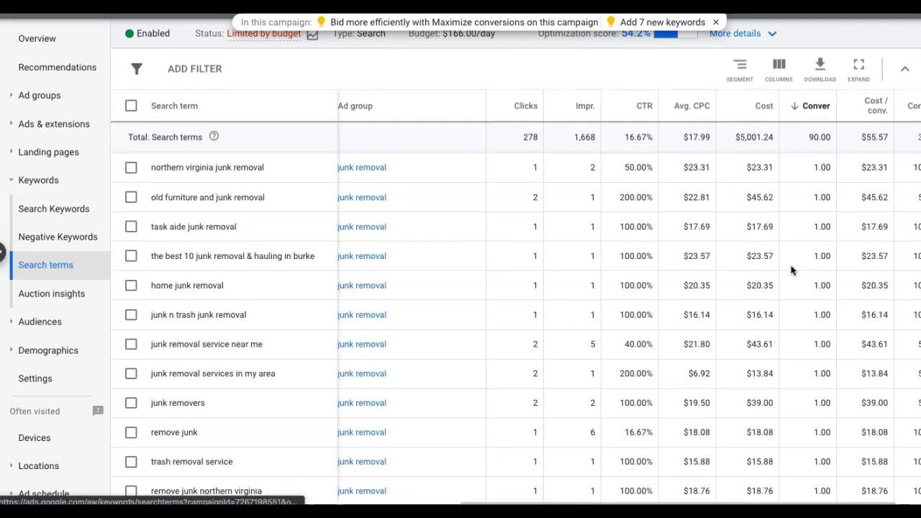
scroll(792, 270, down, 3)
scroll(791, 270, down, 2)
scroll(791, 270, down, 5)
scroll(792, 270, down, 2)
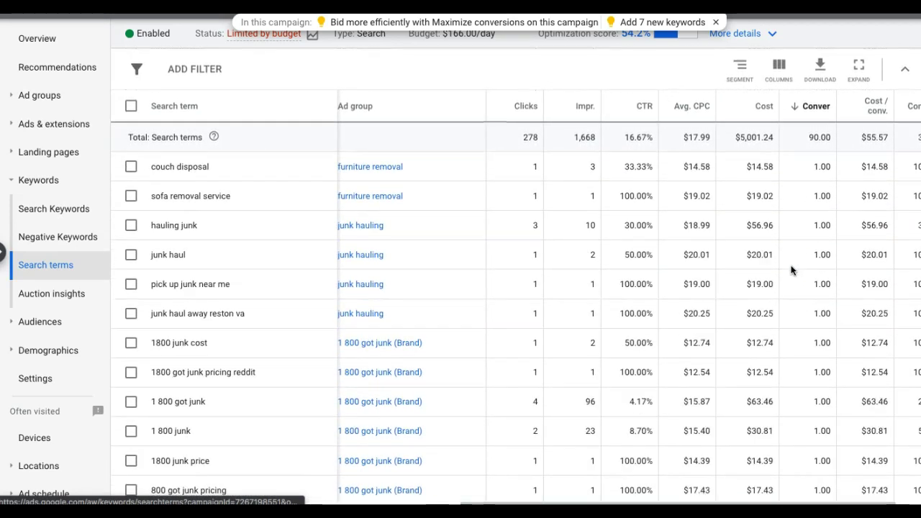
scroll(791, 270, down, 5)
scroll(792, 269, down, 5)
scroll(791, 270, down, 5)
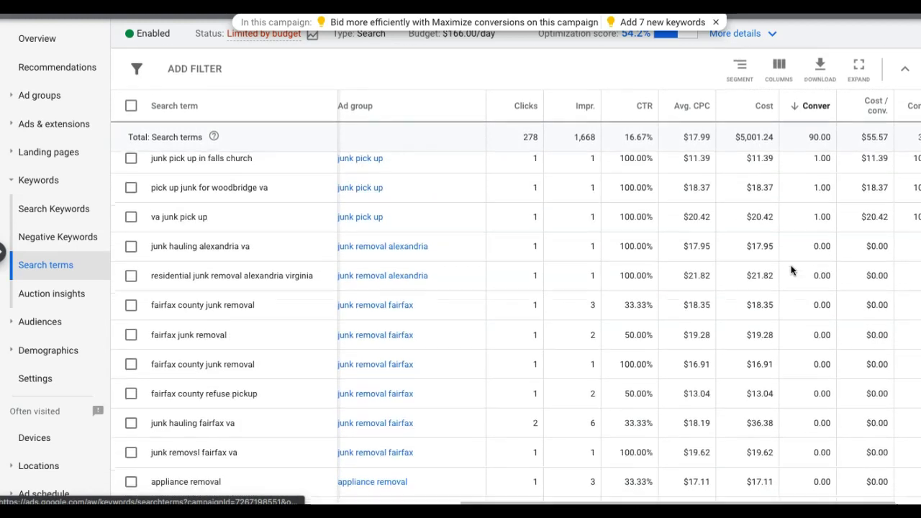
scroll(791, 269, down, 1)
scroll(791, 270, down, 1)
scroll(791, 270, down, 1)
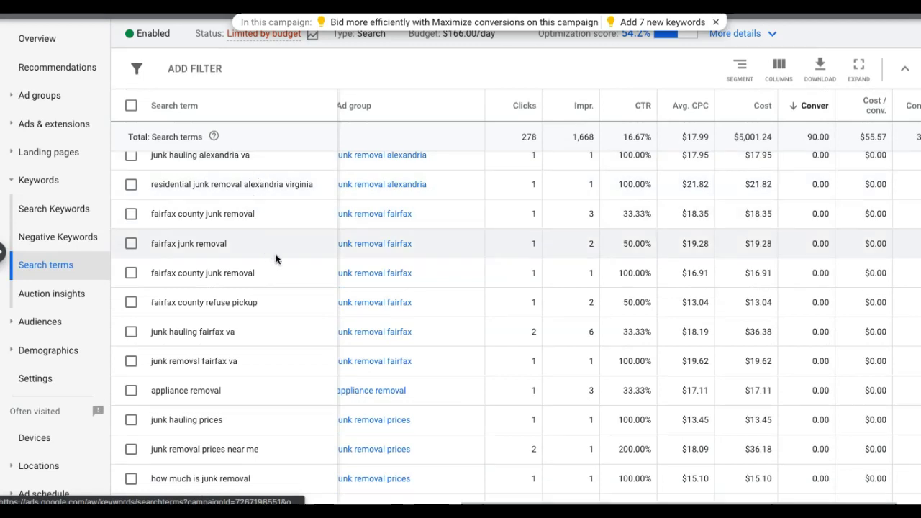
scroll(281, 284, down, 2)
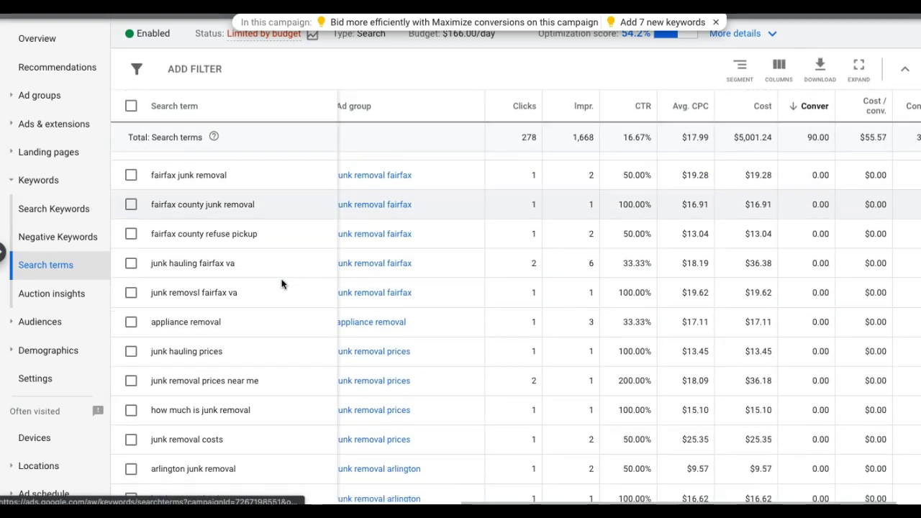
scroll(281, 283, down, 1)
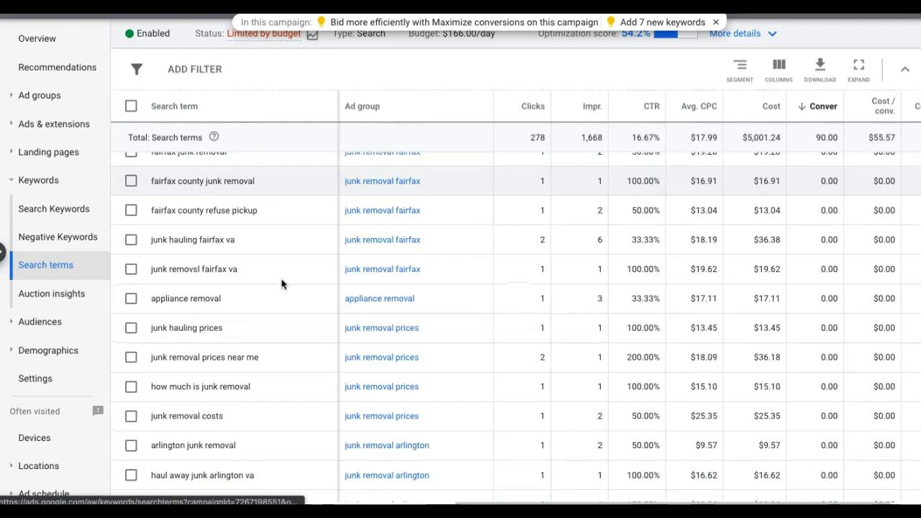
scroll(281, 284, left, 3)
scroll(281, 283, up, 1)
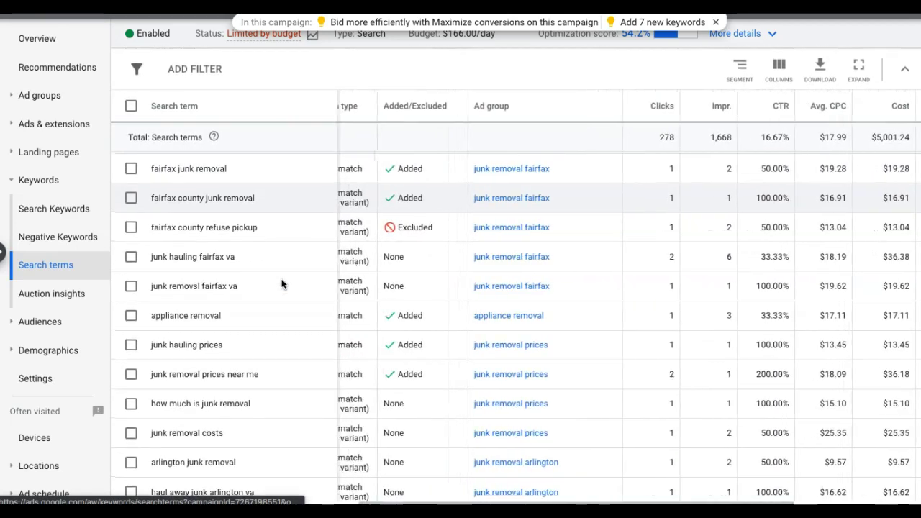
scroll(281, 284, left, 1)
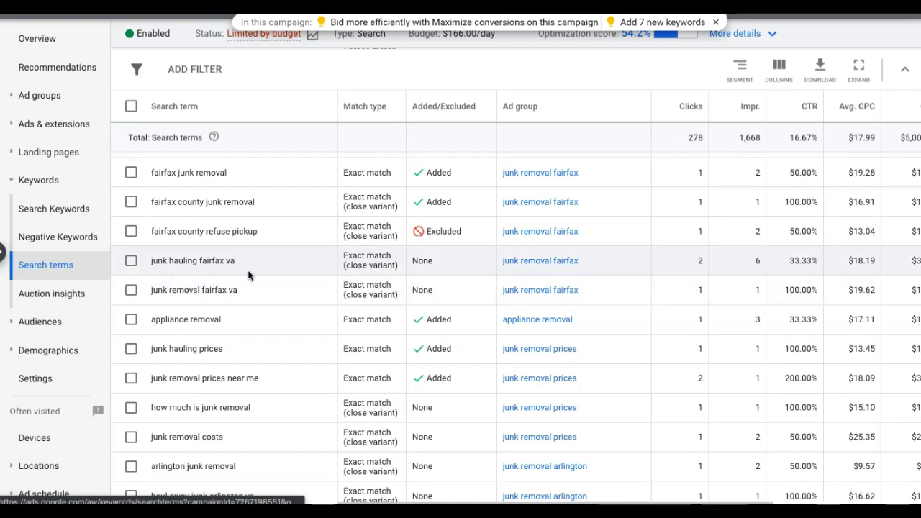
scroll(272, 271, down, 1)
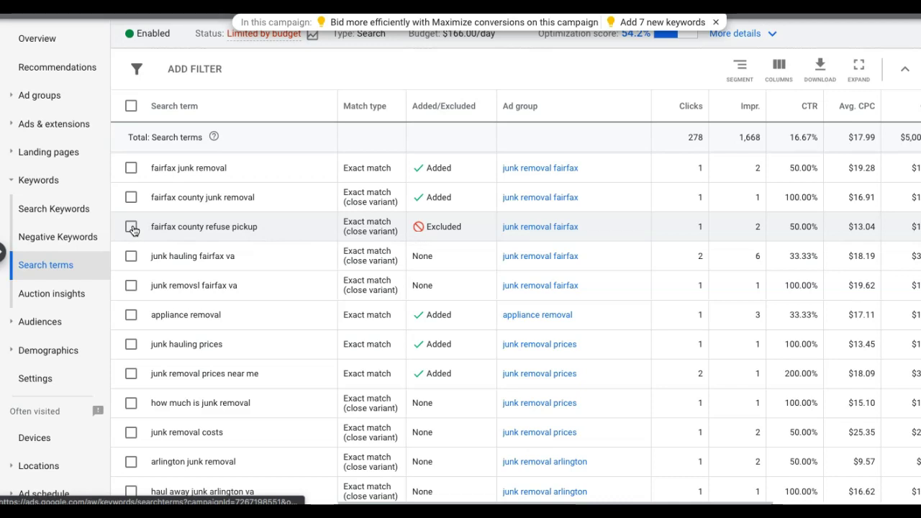
Select 'fairfax county refuse pickup' to make four irrelevant picks, then scan the list
click(131, 228)
scroll(261, 238, down, 2)
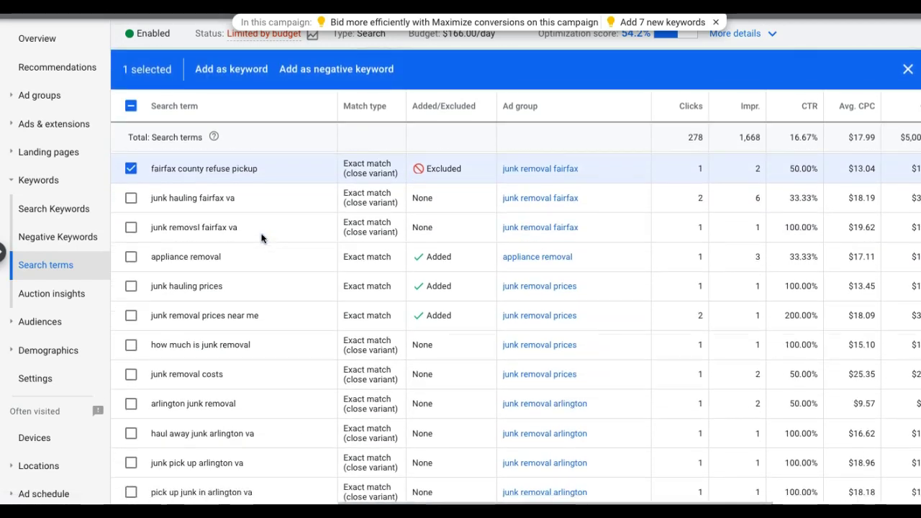
scroll(261, 238, down, 2)
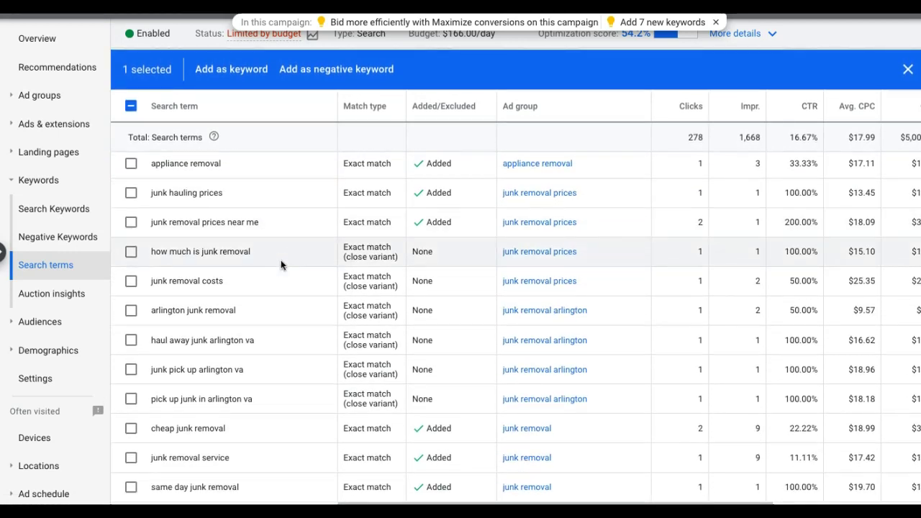
scroll(276, 294, down, 1)
scroll(276, 294, down, 1)
scroll(276, 294, down, 1)
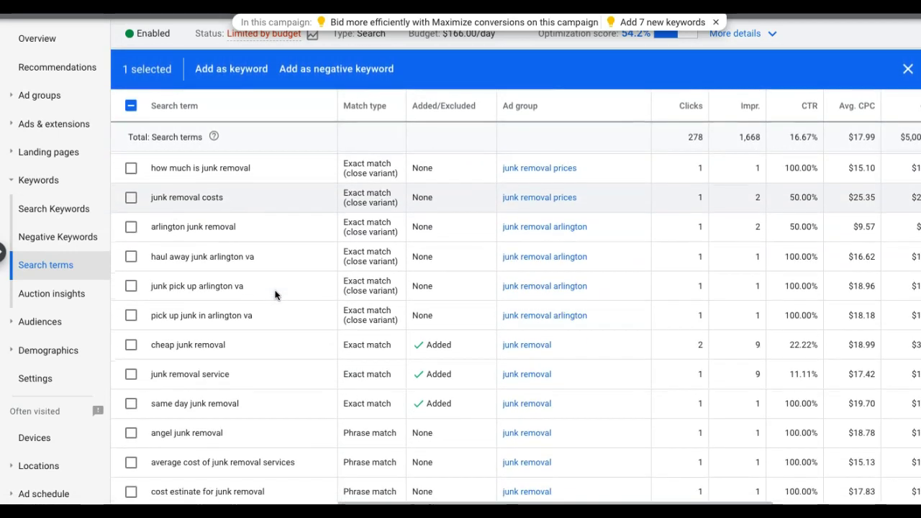
scroll(276, 294, down, 2)
scroll(276, 294, down, 1)
scroll(275, 294, down, 1)
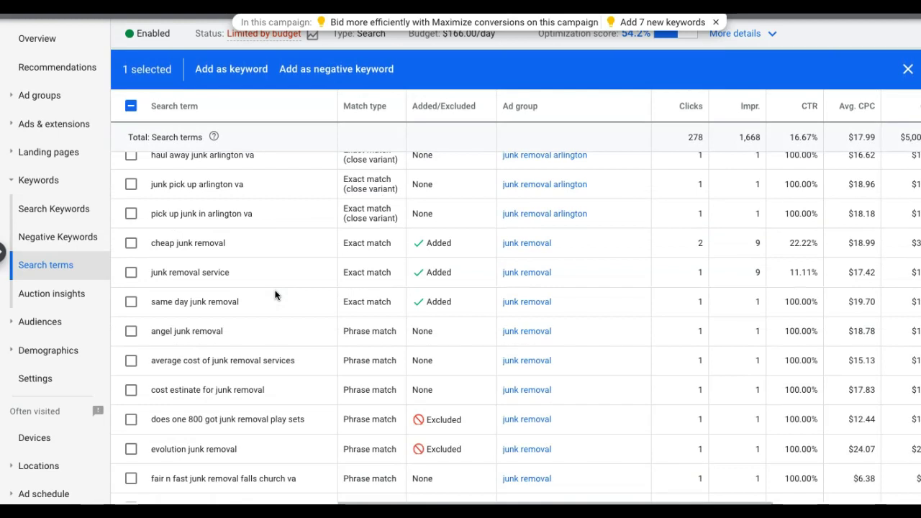
scroll(276, 295, down, 1)
scroll(276, 294, down, 1)
scroll(276, 294, down, 1)
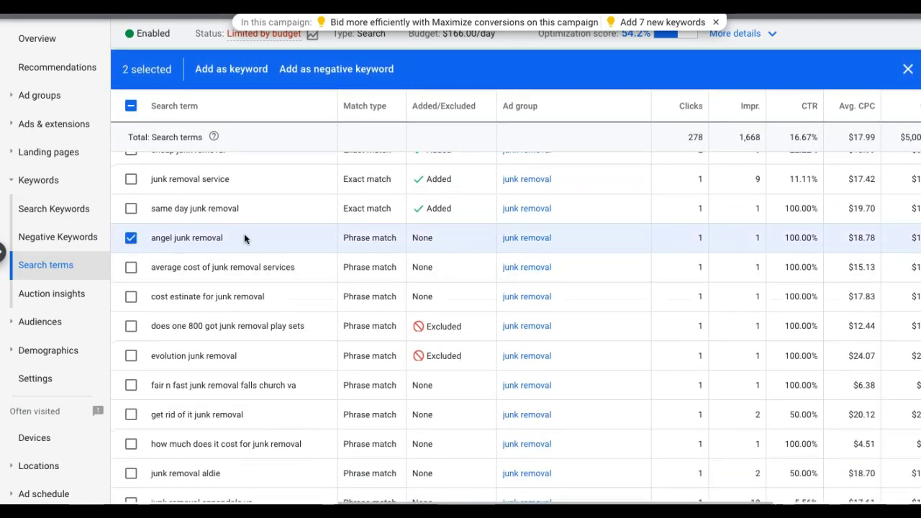
scroll(244, 235, down, 1)
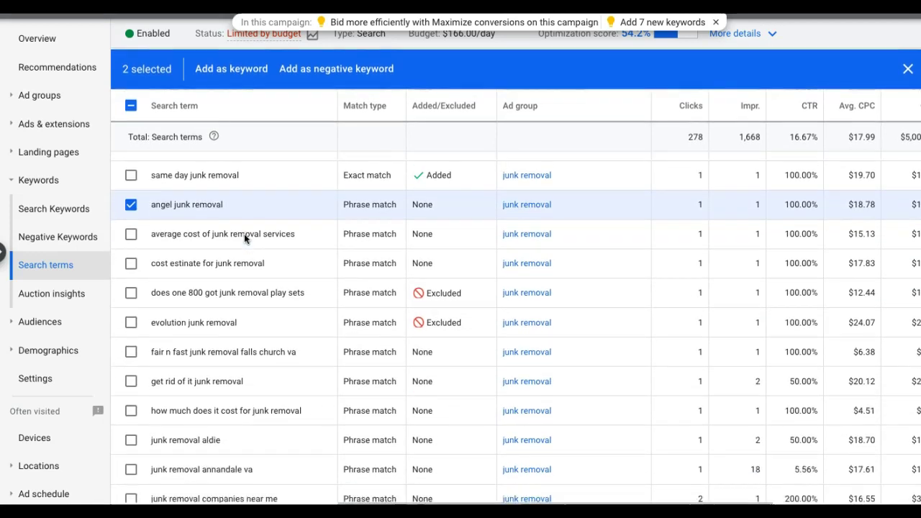
scroll(243, 234, down, 1)
scroll(244, 238, down, 1)
scroll(244, 237, down, 1)
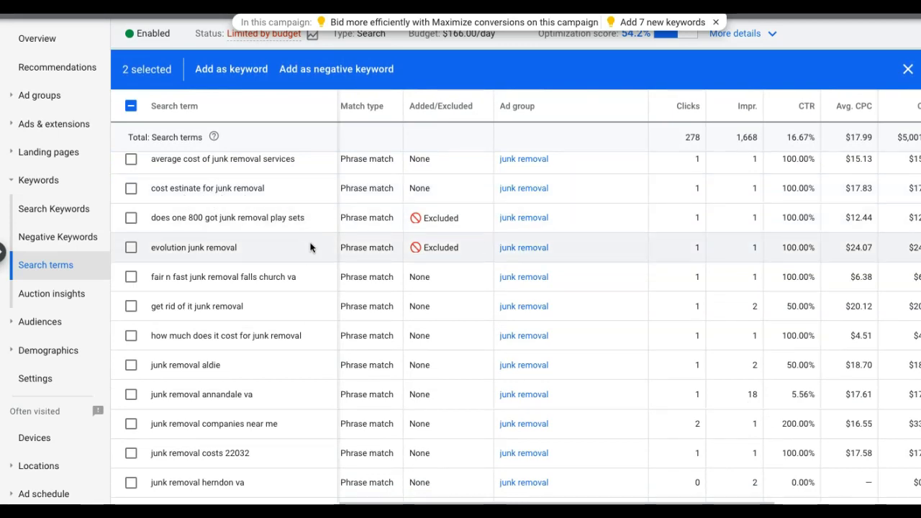
scroll(310, 259, down, 1)
scroll(310, 259, down, 1)
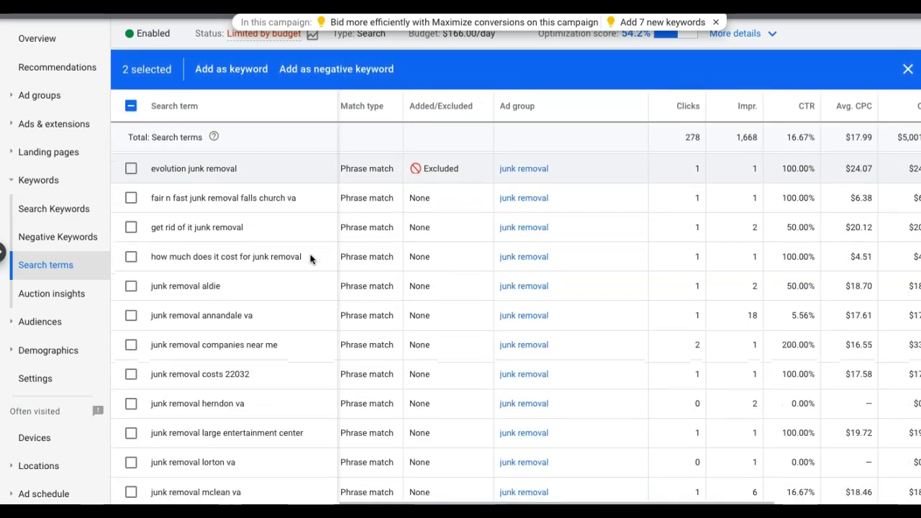
scroll(310, 259, down, 1)
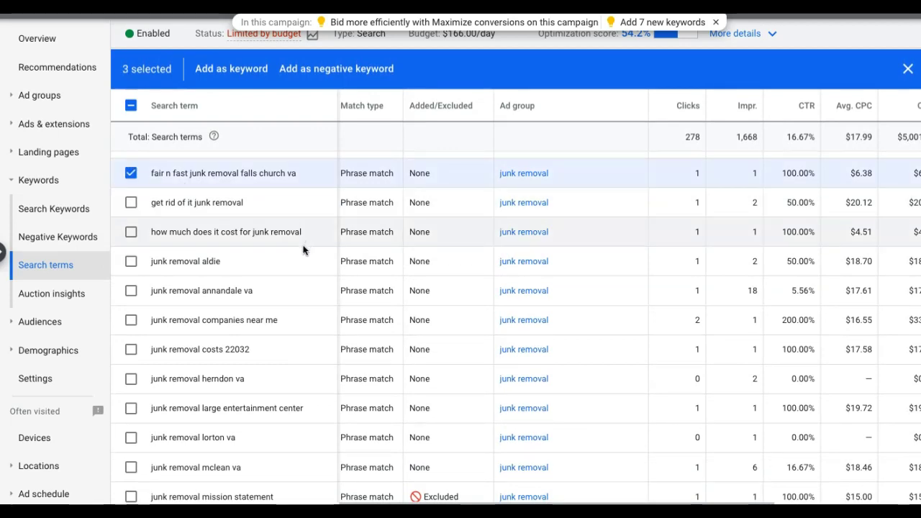
scroll(292, 265, down, 1)
scroll(293, 263, down, 1)
scroll(293, 264, down, 1)
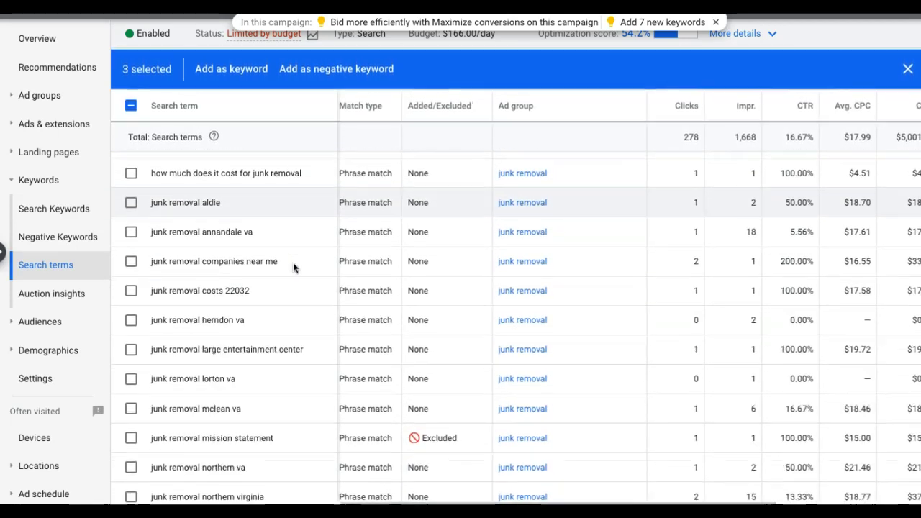
scroll(292, 264, down, 1)
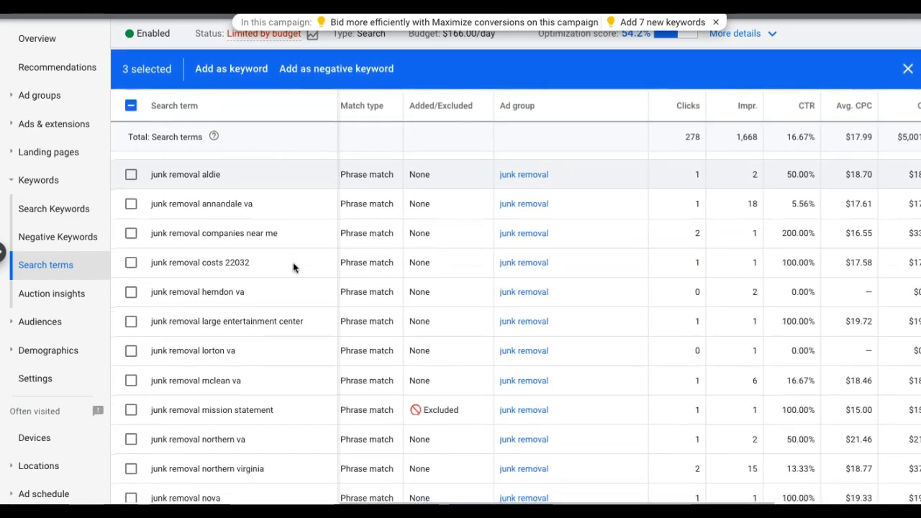
scroll(293, 264, down, 1)
scroll(293, 264, down, 1)
scroll(292, 264, down, 1)
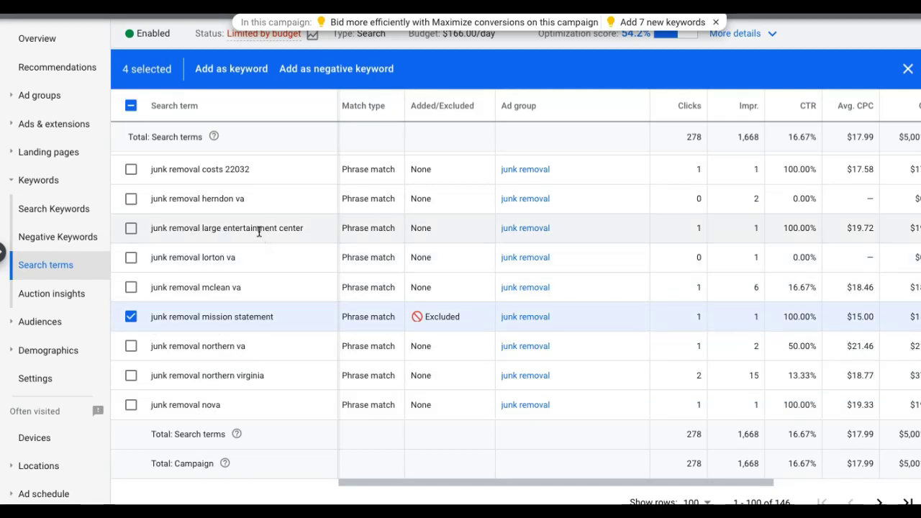
scroll(259, 231, up, 1)
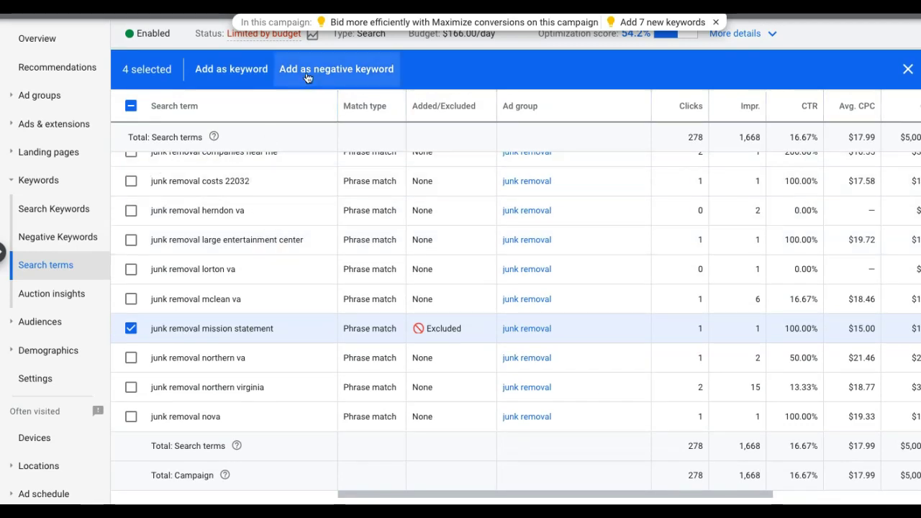
Save the four selected terms as negative keywords at the Campaign level
click(307, 70)
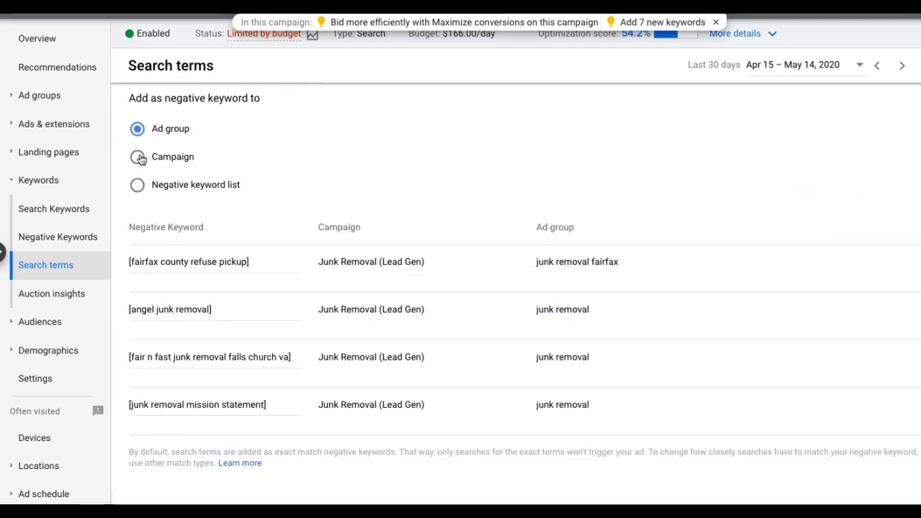
click(138, 156)
scroll(249, 185, down, 1)
scroll(249, 185, up, 1)
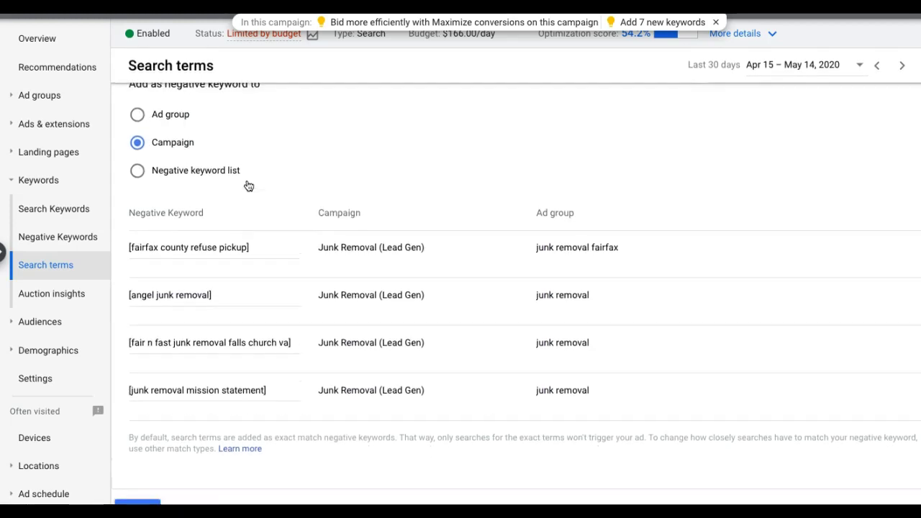
scroll(277, 164, down, 1)
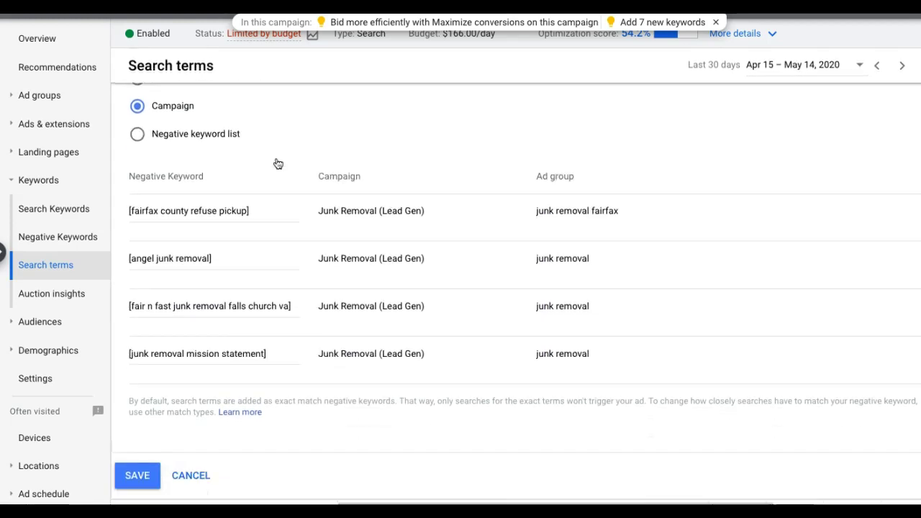
scroll(278, 164, down, 1)
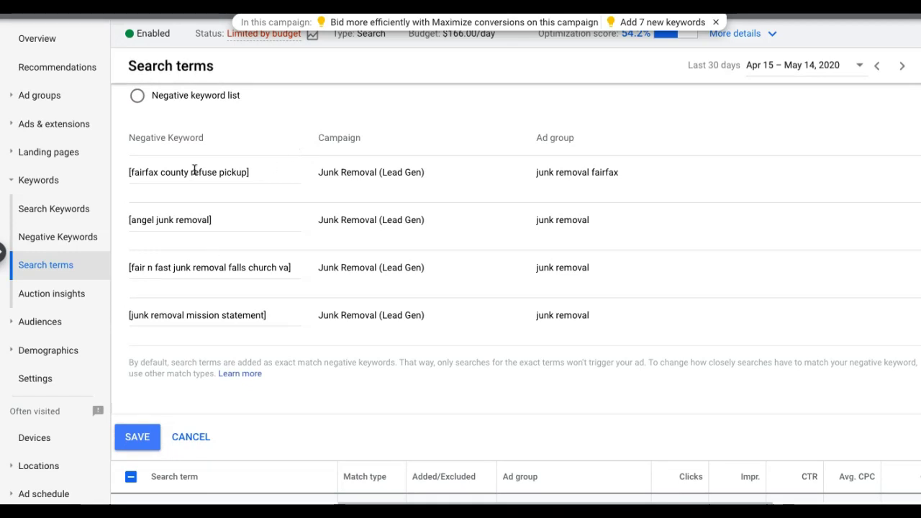
scroll(193, 172, up, 1)
scroll(216, 165, down, 1)
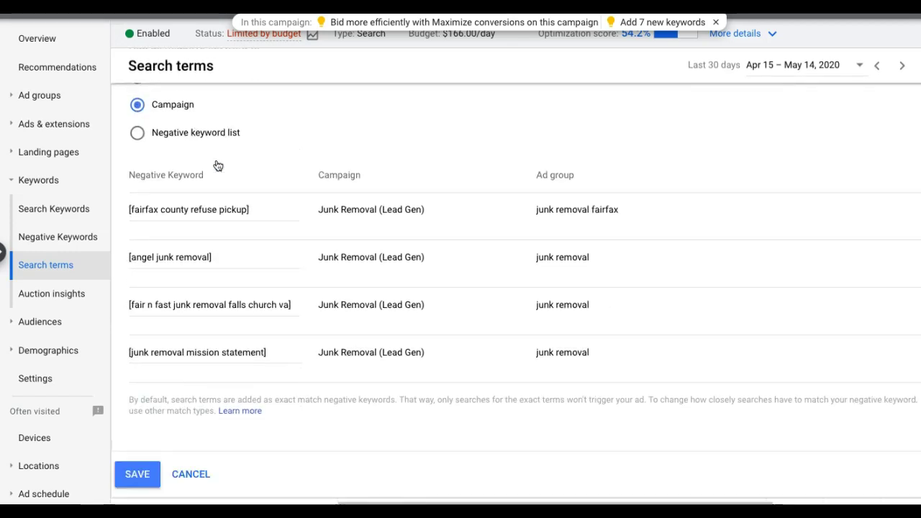
scroll(155, 167, down, 1)
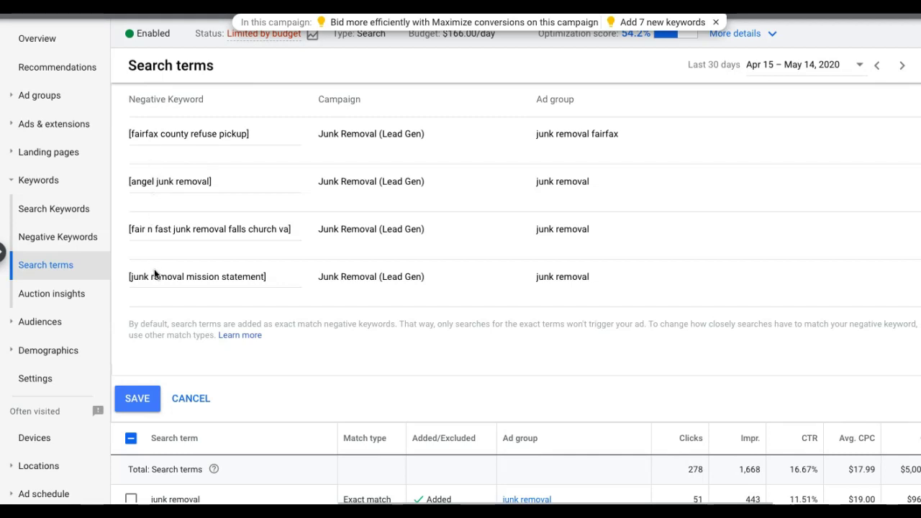
click(139, 399)
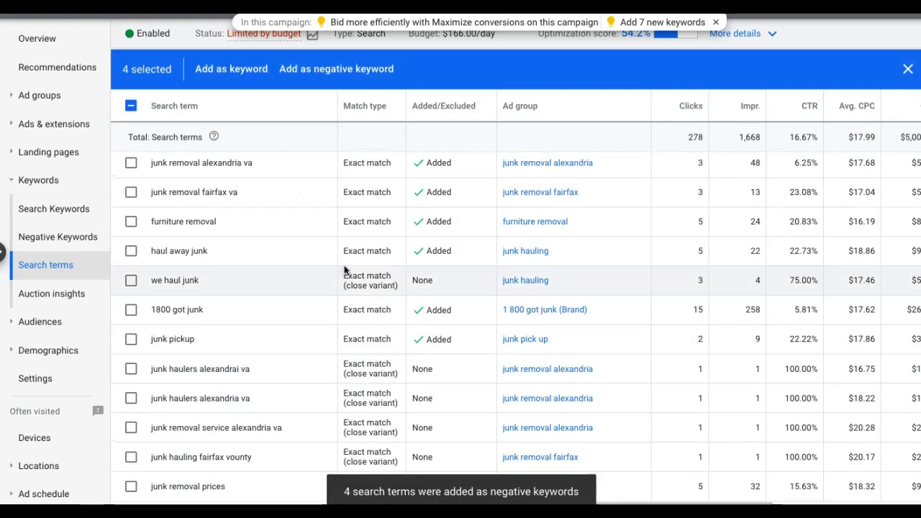
Clear the leftover search-term selection with the header checkbox
scroll(344, 270, down, 1)
scroll(345, 271, down, 1)
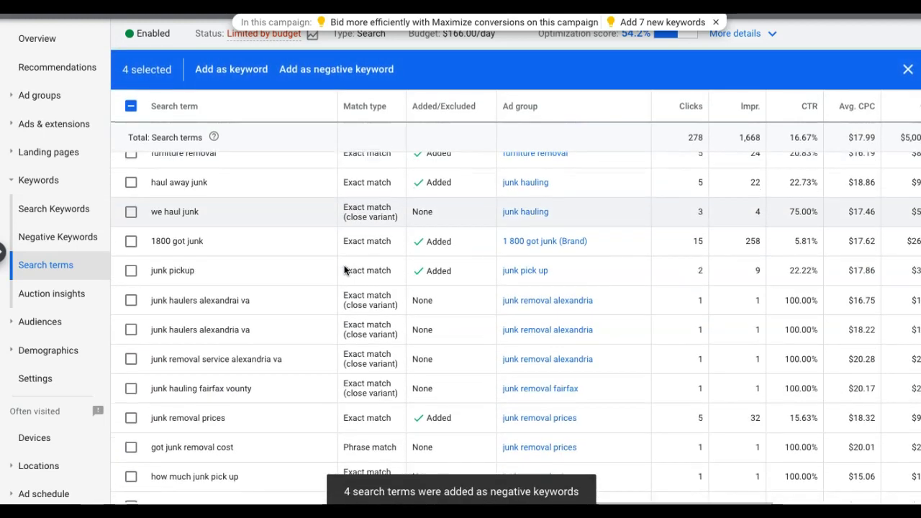
scroll(344, 271, down, 1)
scroll(344, 271, up, 4)
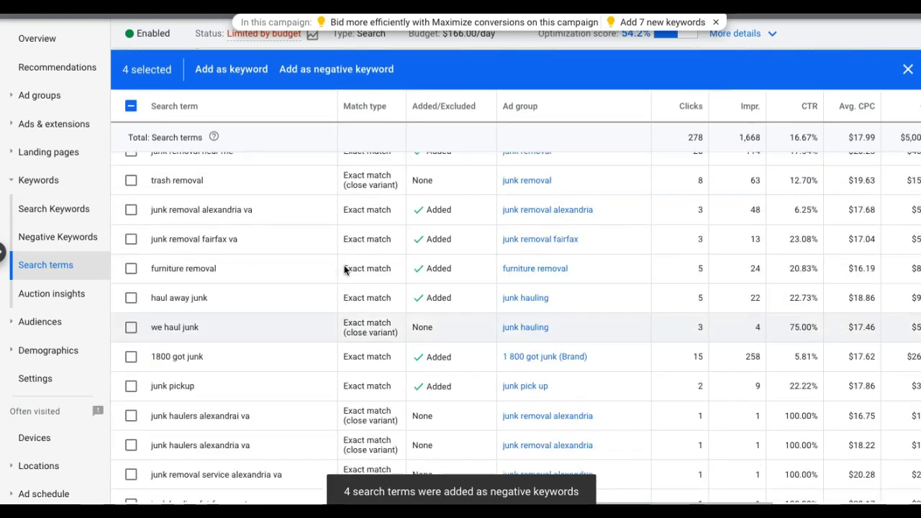
scroll(345, 271, up, 5)
click(130, 230)
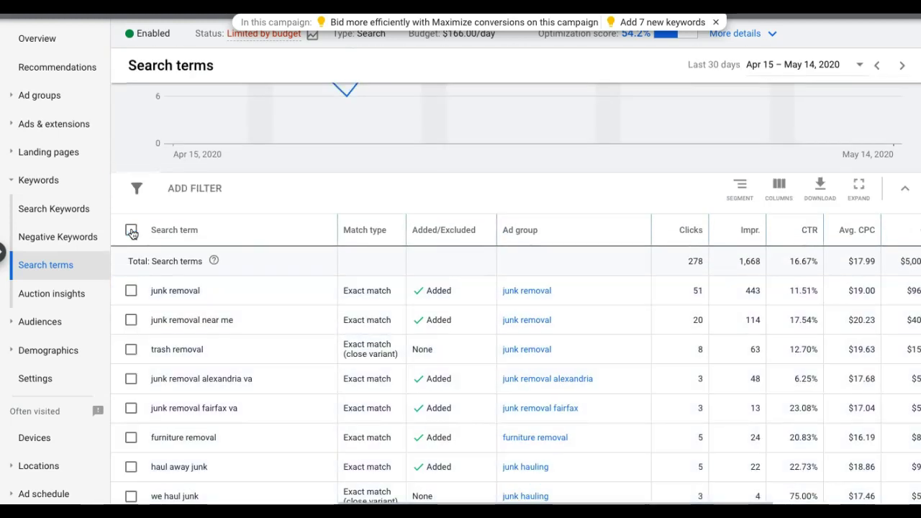
Review the Conversions column to spot converting Alexandria, Fairfax, pricing and Arlington terms
scroll(349, 298, down, 3)
scroll(348, 298, down, 2)
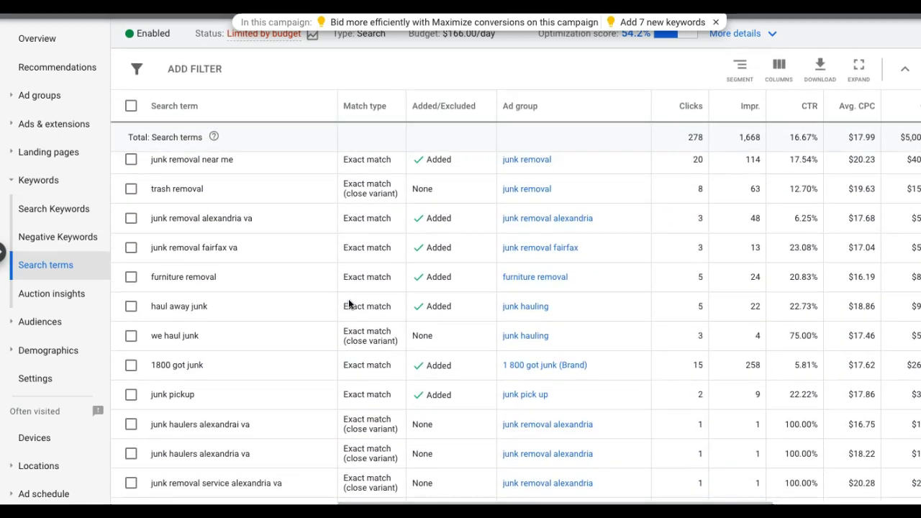
scroll(345, 212, down, 1)
scroll(345, 212, down, 2)
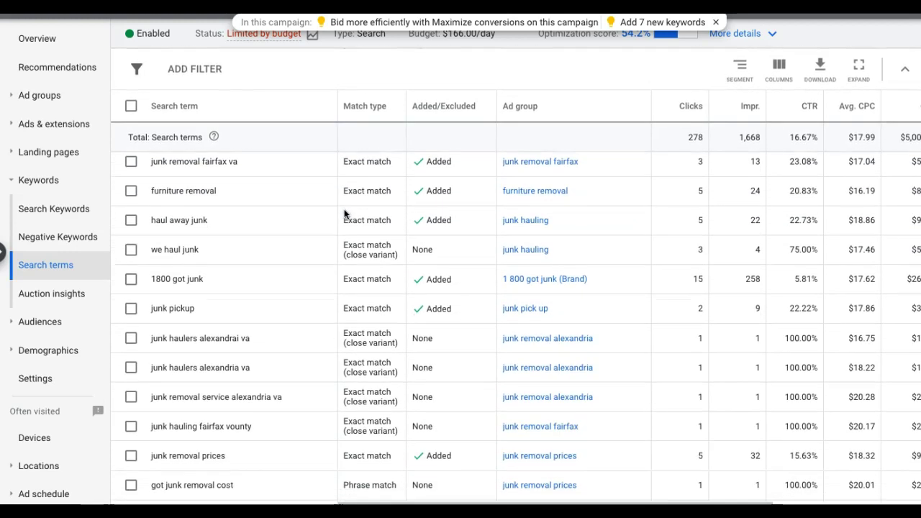
scroll(345, 212, down, 1)
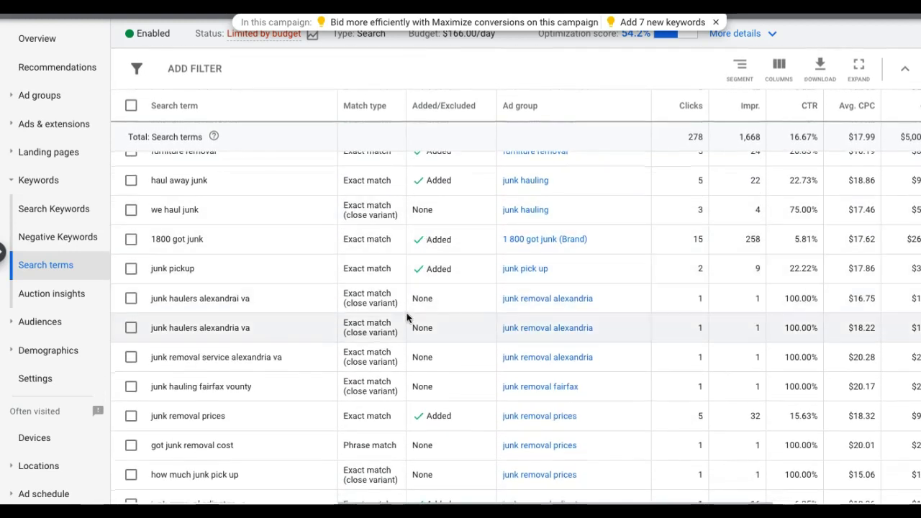
scroll(407, 317, right, 3)
scroll(406, 318, right, 2)
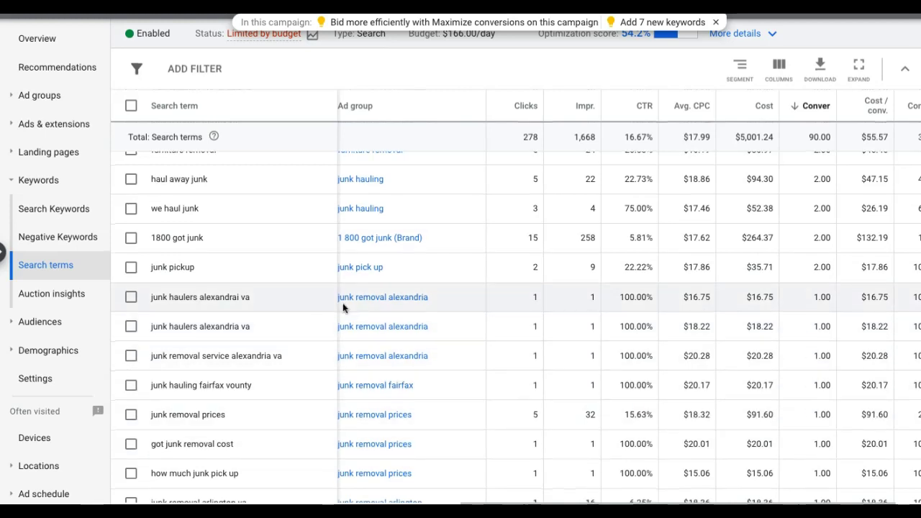
scroll(344, 306, down, 2)
scroll(264, 300, up, 2)
scroll(264, 300, left, 2)
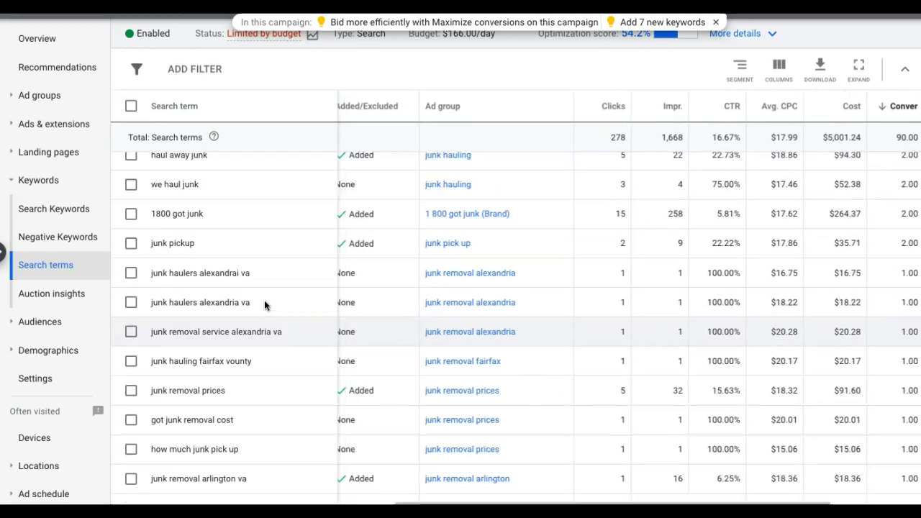
scroll(264, 300, left, 1)
scroll(264, 300, left, 1)
scroll(264, 305, down, 2)
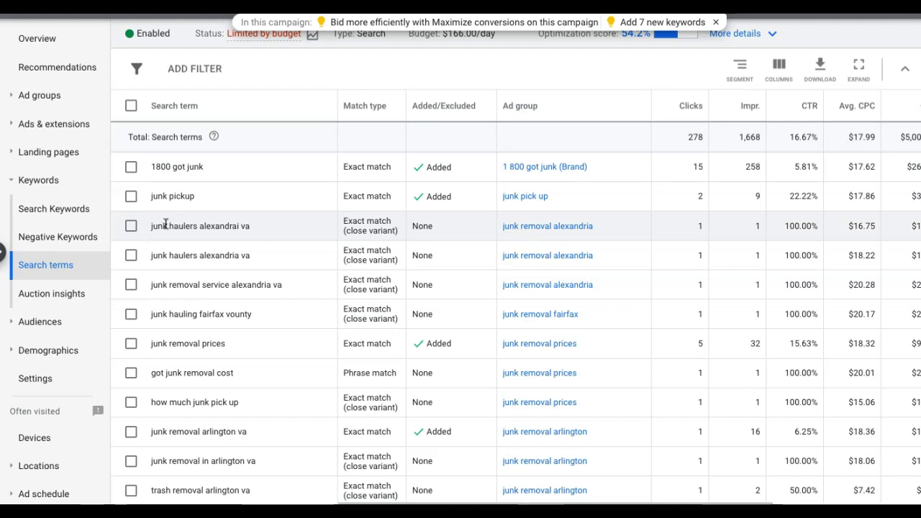
click(132, 227)
click(132, 256)
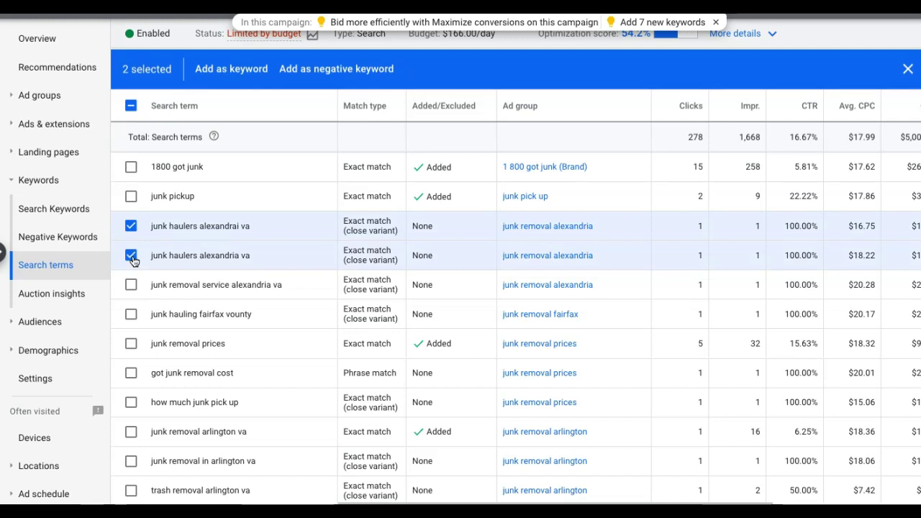
click(131, 257)
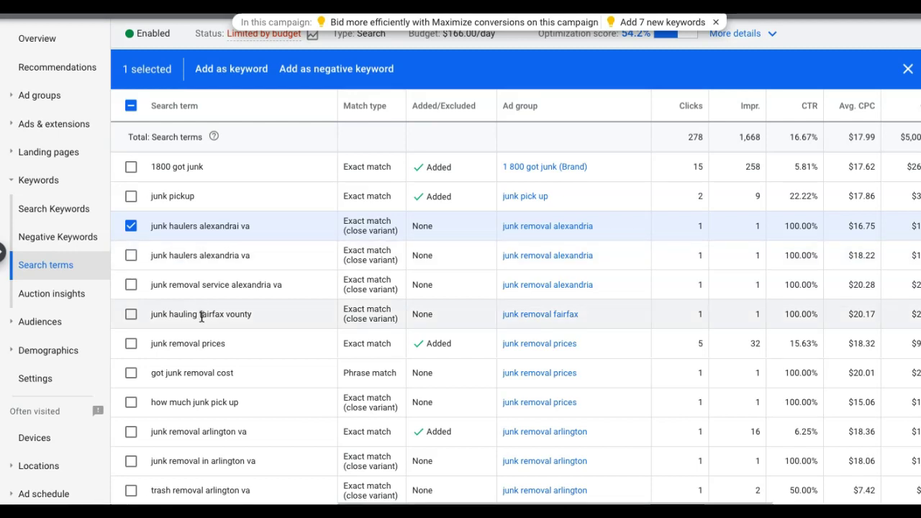
scroll(201, 317, down, 1)
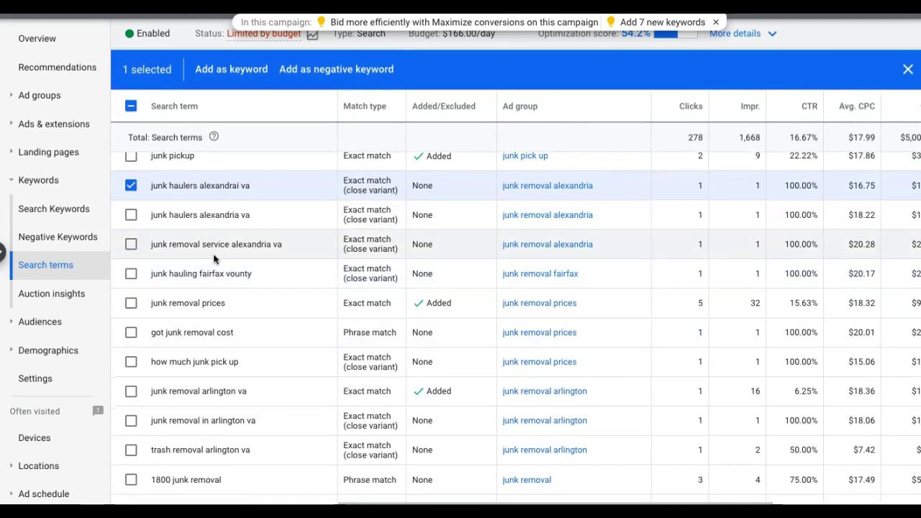
scroll(214, 259, down, 1)
scroll(213, 259, down, 1)
scroll(213, 259, down, 1)
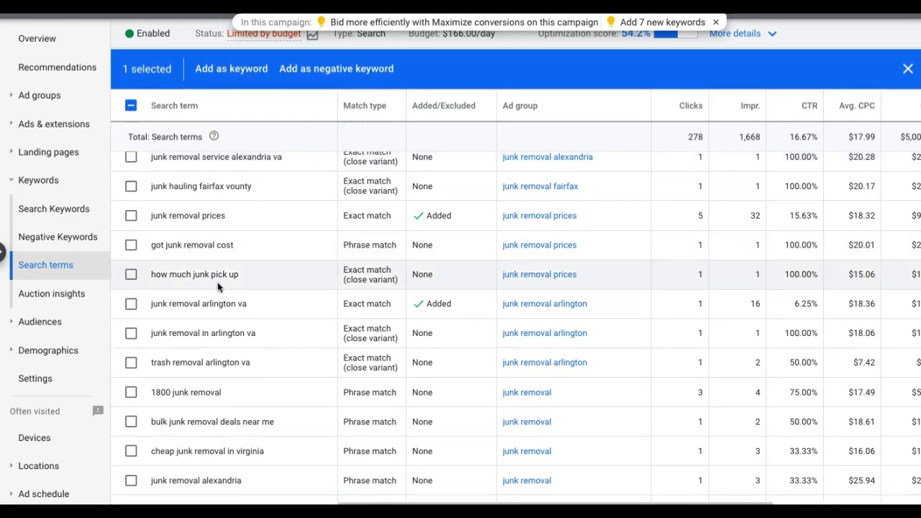
scroll(217, 284, down, 1)
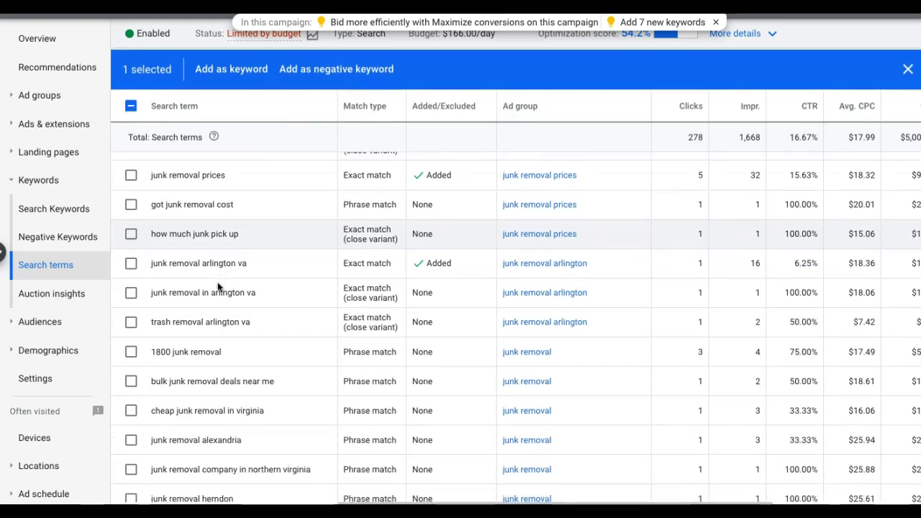
scroll(218, 284, down, 1)
scroll(217, 283, down, 1)
scroll(218, 288, down, 1)
scroll(218, 288, down, 1)
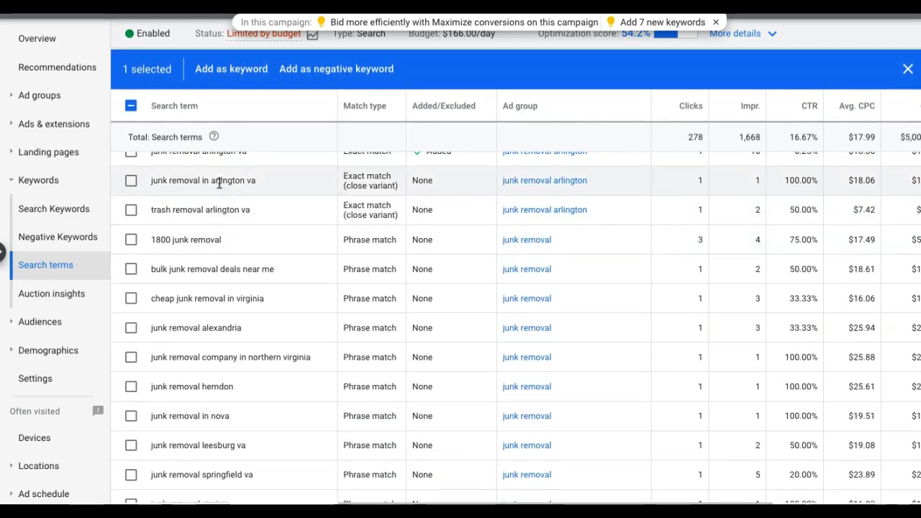
click(131, 181)
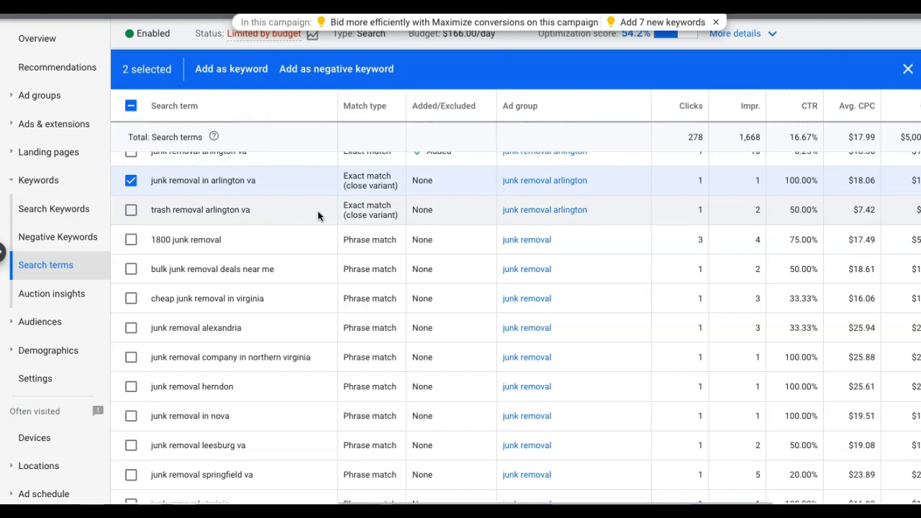
scroll(319, 216, down, 1)
scroll(318, 215, down, 1)
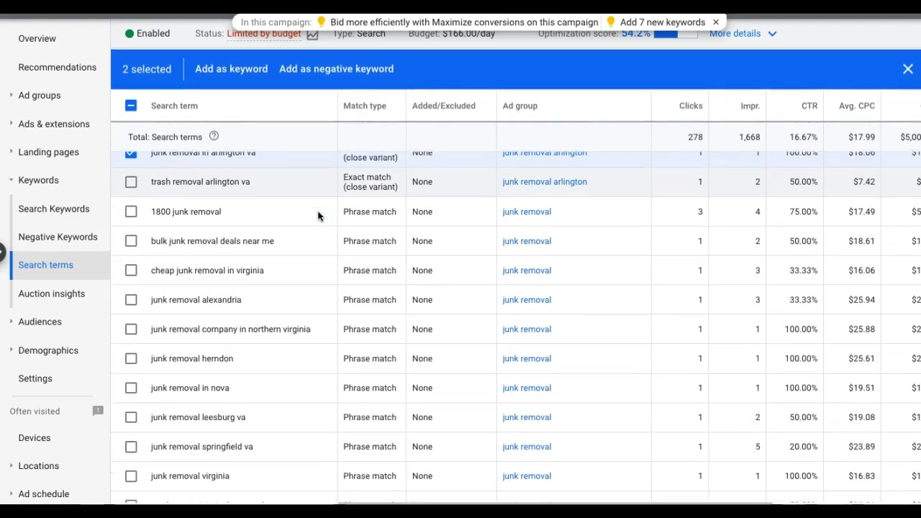
scroll(319, 216, down, 1)
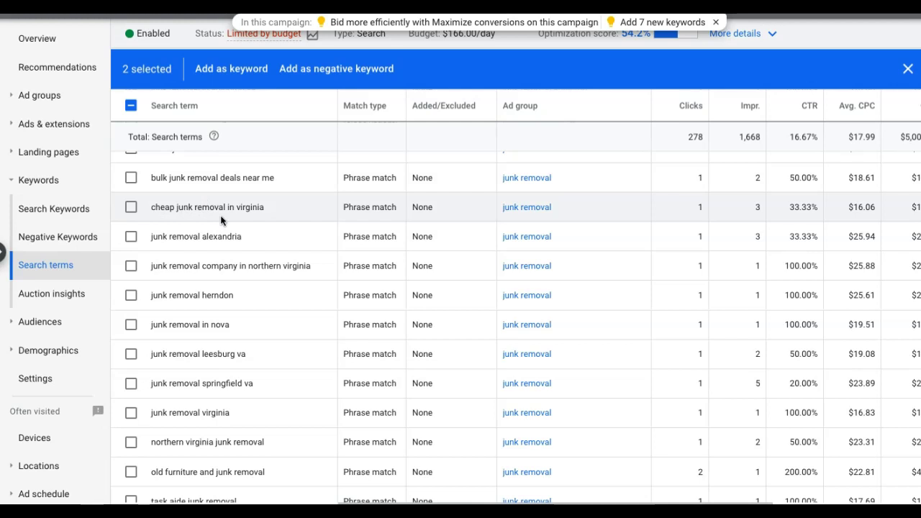
scroll(272, 215, down, 1)
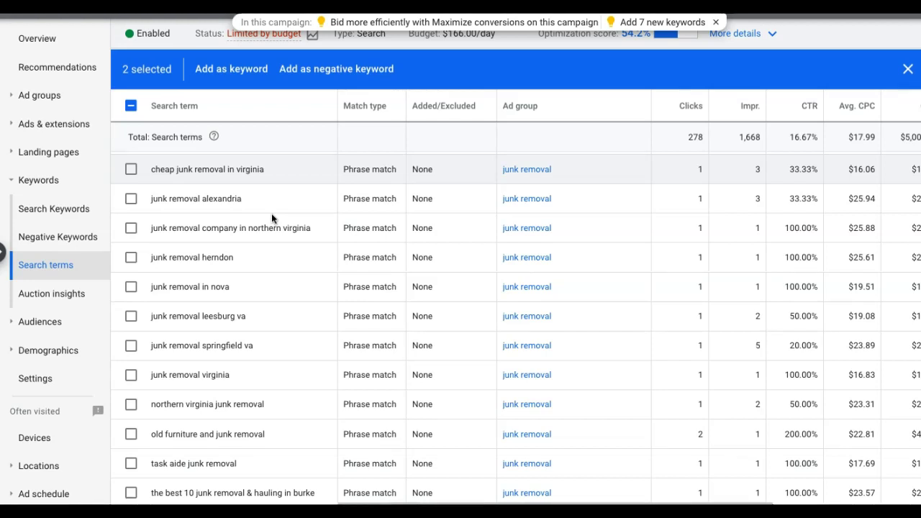
scroll(278, 231, down, 1)
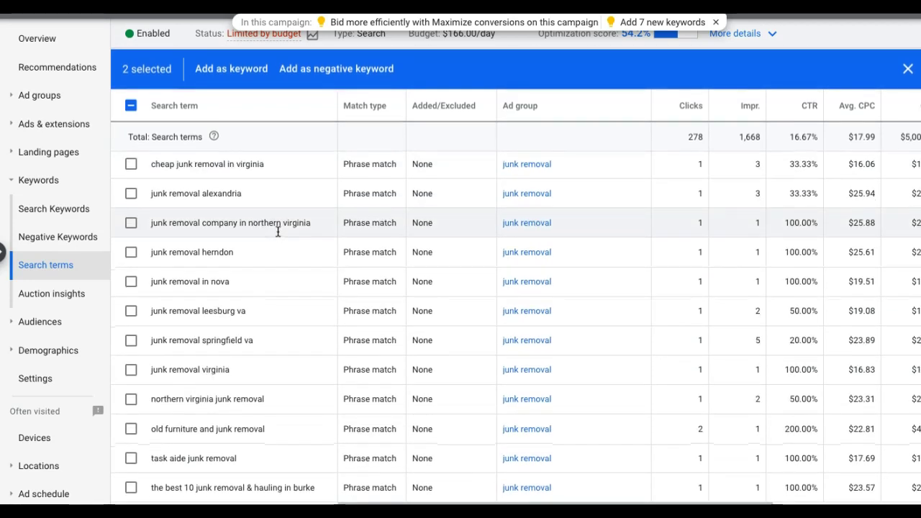
scroll(278, 231, right, 3)
scroll(278, 231, down, 1)
scroll(278, 231, left, 1)
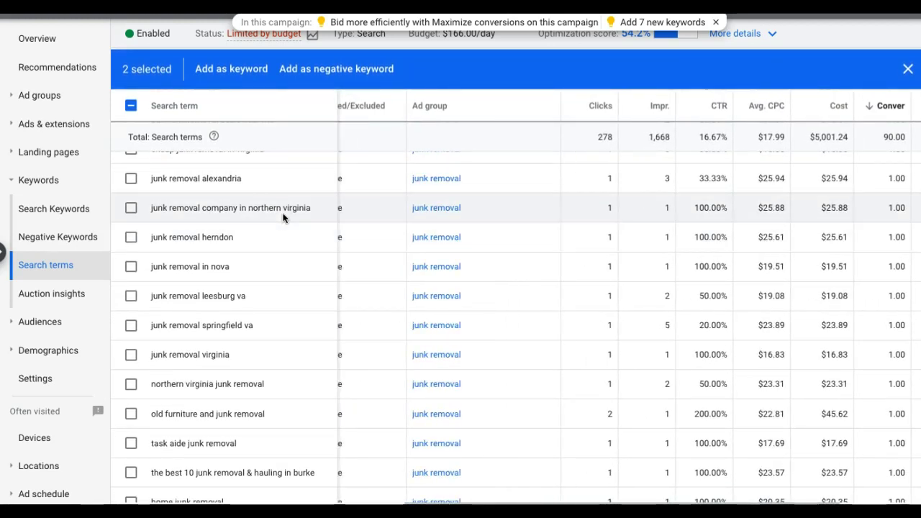
scroll(283, 218, left, 1)
scroll(283, 218, left, 2)
scroll(283, 218, up, 1)
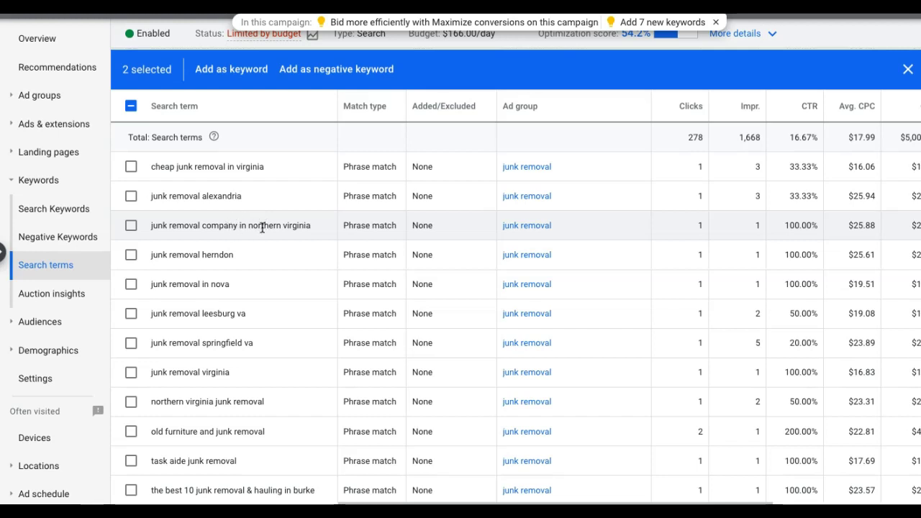
scroll(263, 228, down, 1)
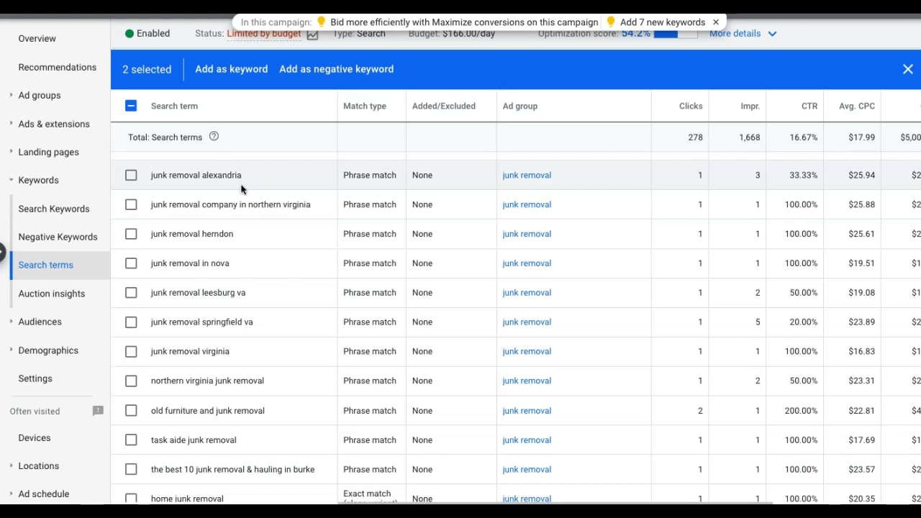
scroll(314, 221, down, 1)
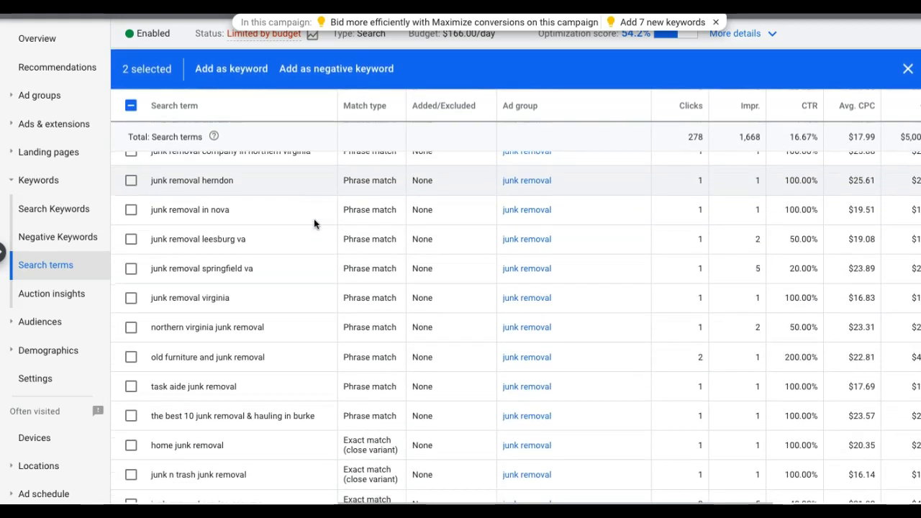
scroll(313, 223, down, 2)
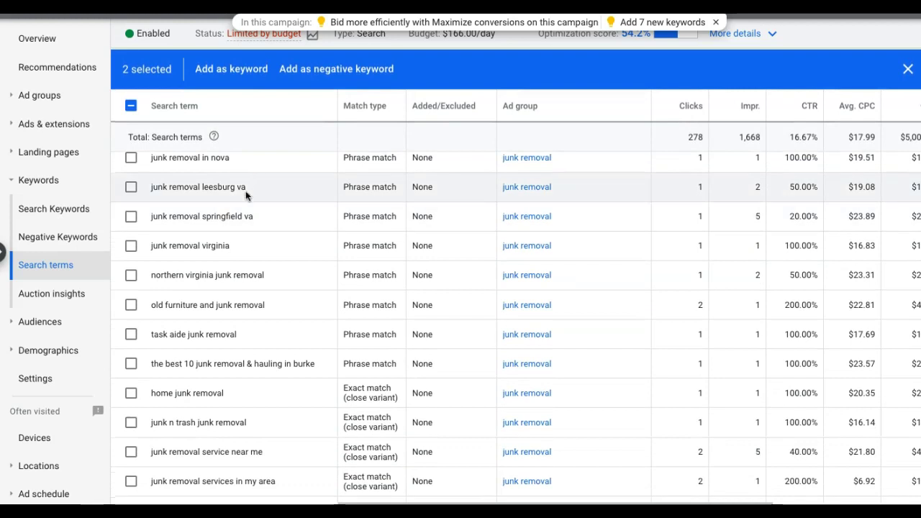
scroll(244, 232, down, 2)
scroll(243, 232, down, 1)
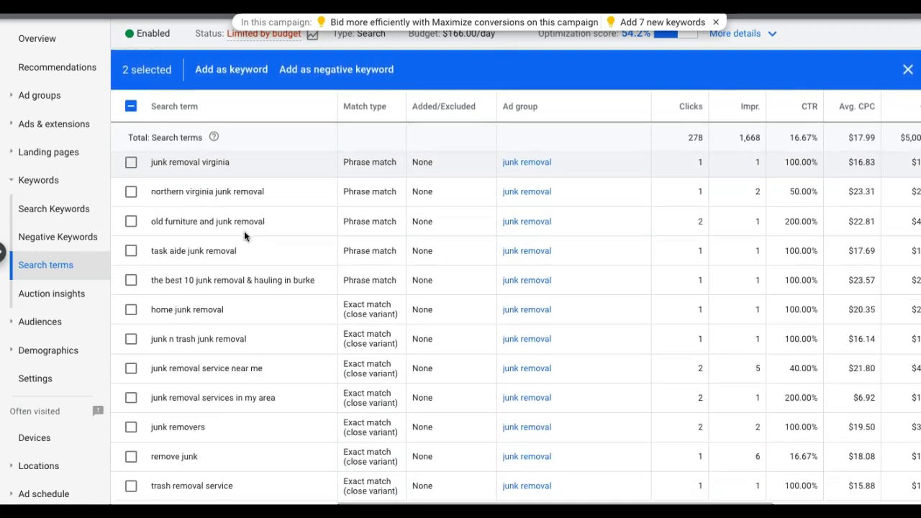
scroll(244, 232, down, 1)
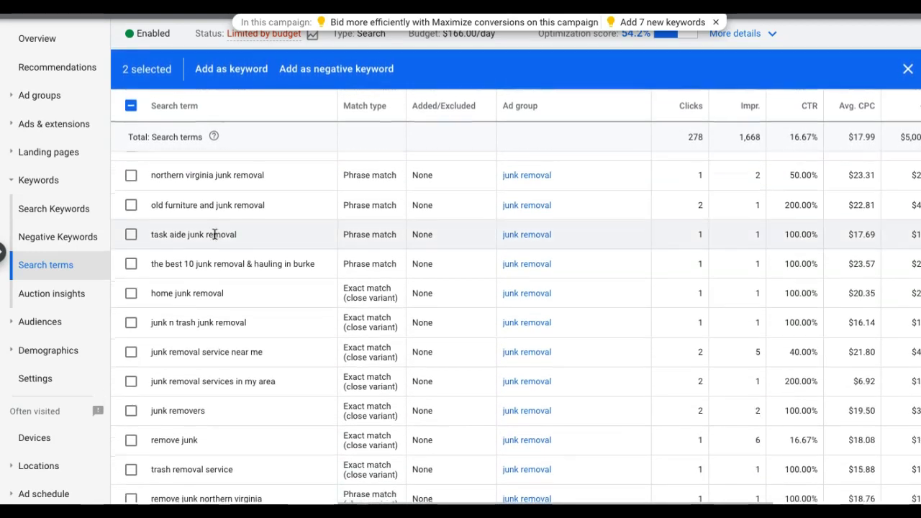
scroll(214, 236, down, 1)
scroll(215, 235, down, 1)
scroll(214, 235, down, 1)
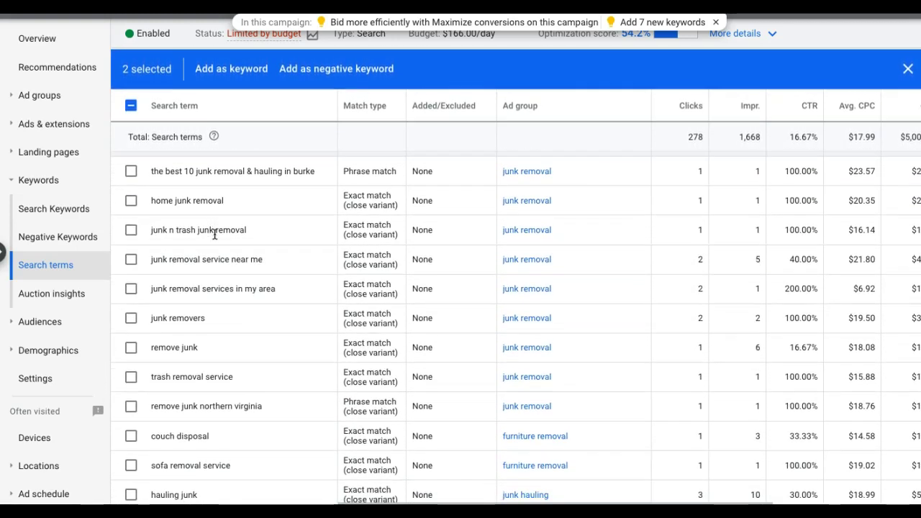
scroll(270, 239, right, 2)
scroll(269, 239, right, 1)
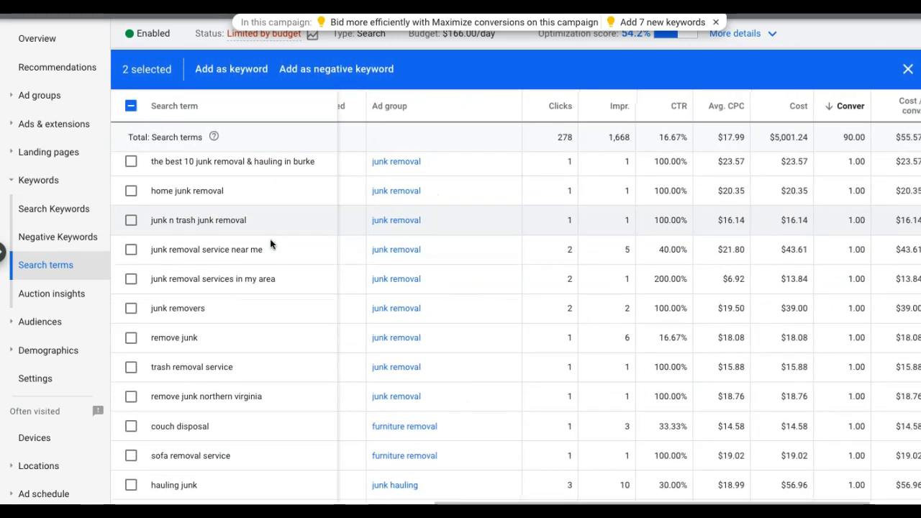
scroll(271, 243, left, 2)
scroll(270, 243, left, 1)
scroll(271, 243, up, 1)
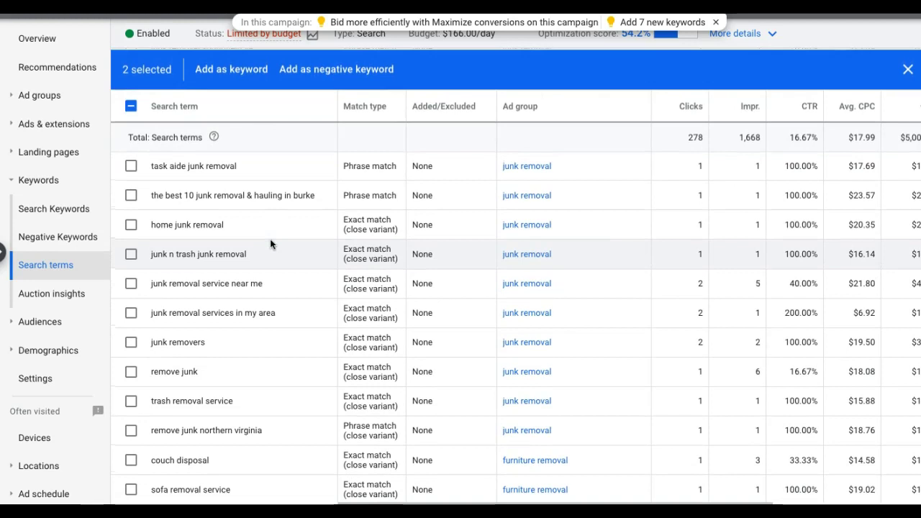
Select 'junk removers', 'junk removal service near me' and 'junk removal services in my area'
click(131, 343)
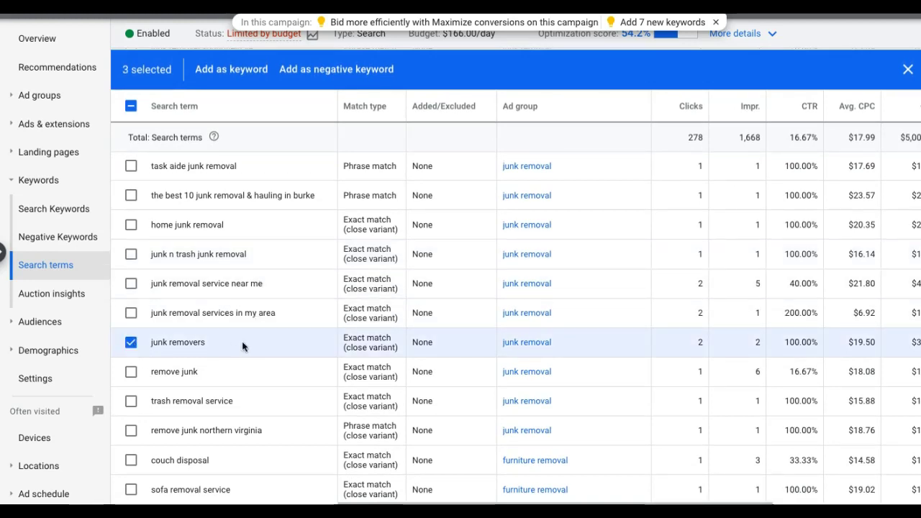
click(131, 284)
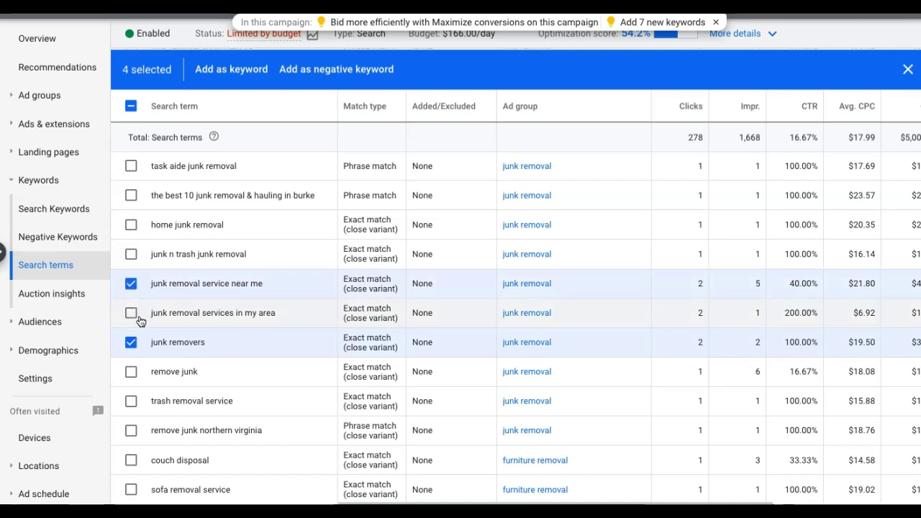
click(131, 313)
scroll(267, 305, down, 1)
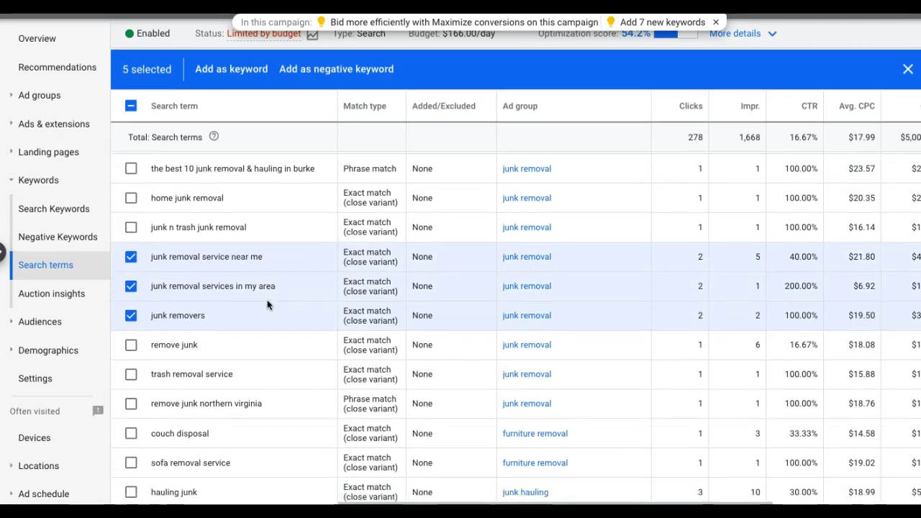
scroll(267, 305, down, 1)
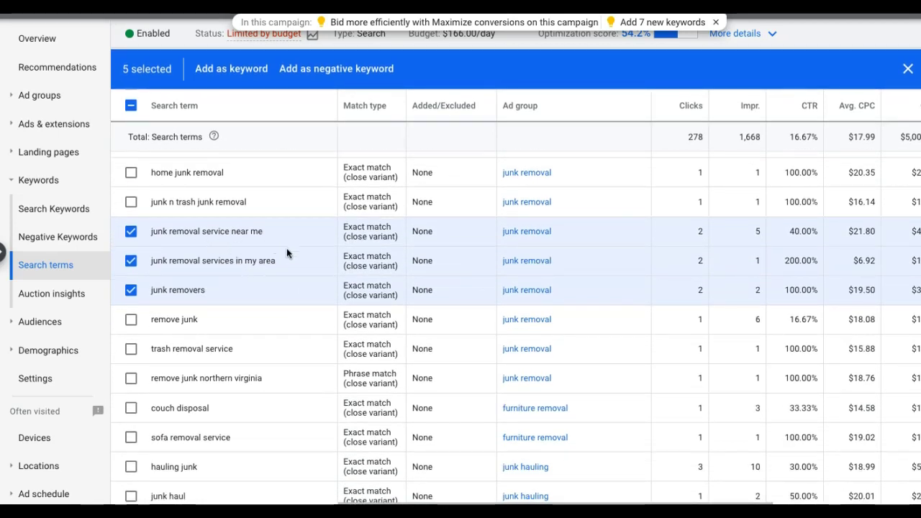
scroll(286, 253, down, 1)
scroll(286, 252, down, 1)
scroll(286, 253, down, 1)
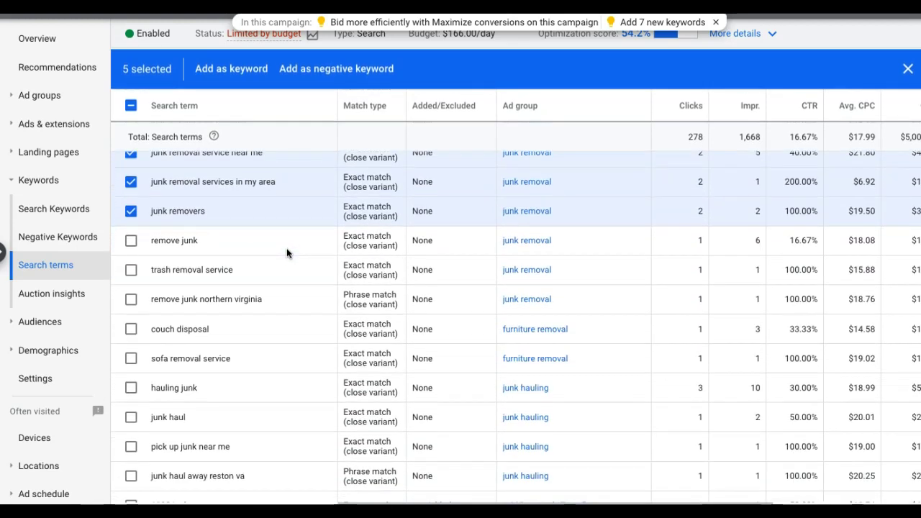
scroll(286, 253, down, 1)
scroll(287, 253, down, 1)
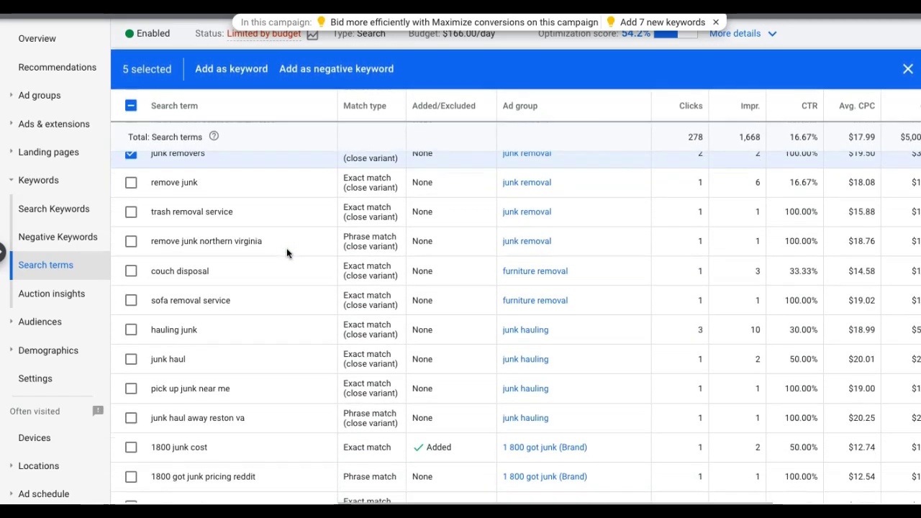
Open the add-as-keywords form for the five picked search terms
click(223, 70)
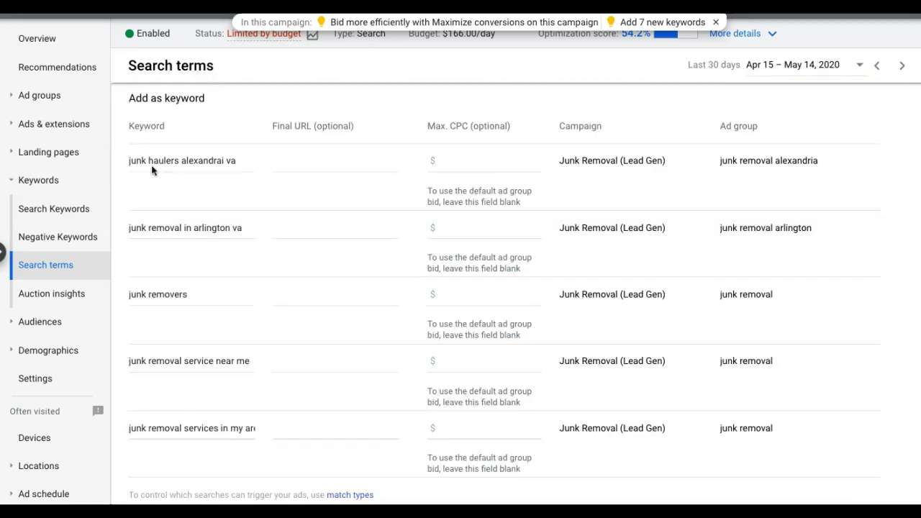
scroll(235, 205, down, 1)
scroll(234, 206, down, 1)
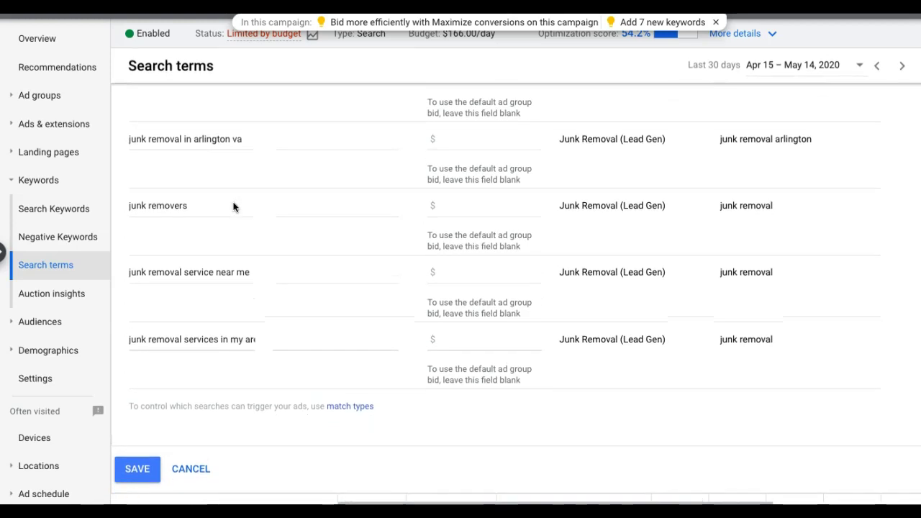
scroll(233, 206, up, 2)
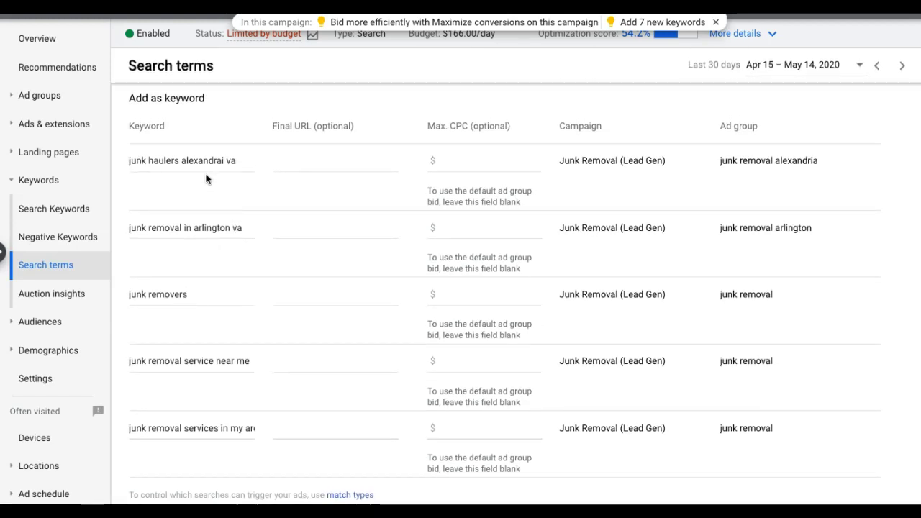
scroll(202, 184, down, 1)
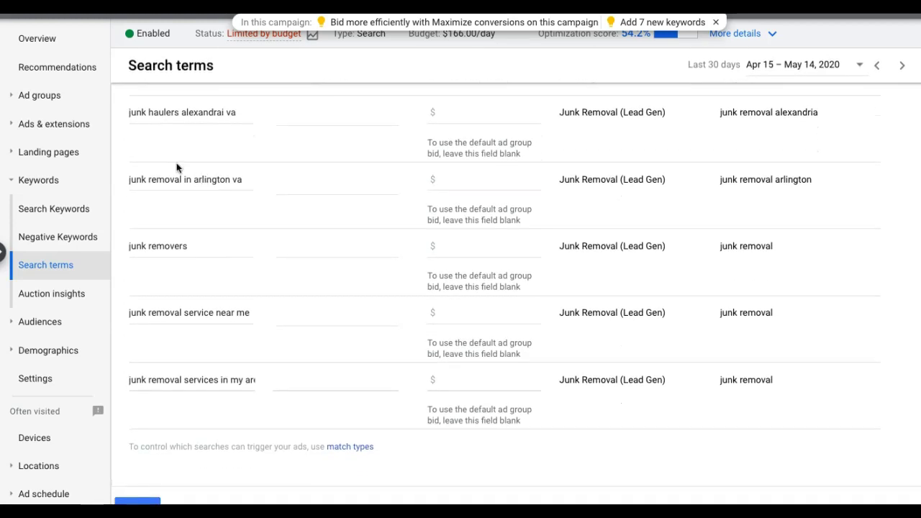
Wrap each keyword, from 'junk haulers alexandrai va' onward, in square brackets for exact match
click(129, 113)
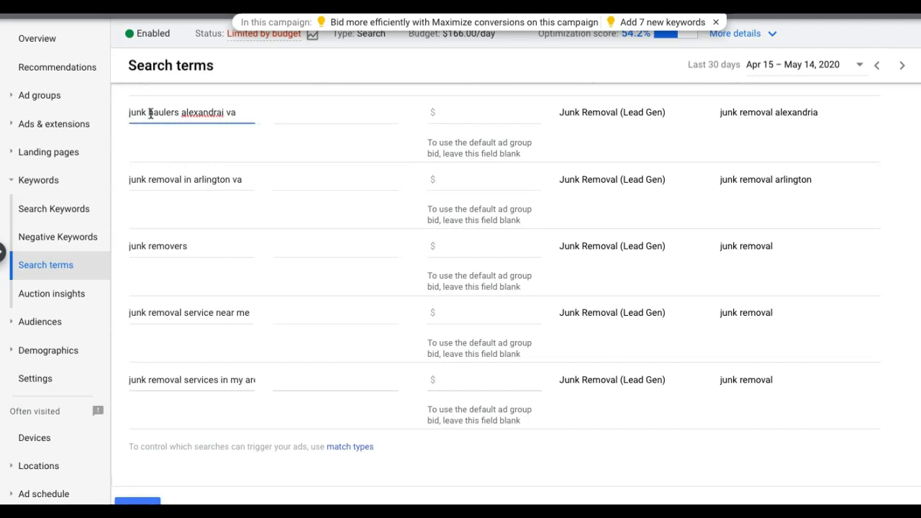
text([)
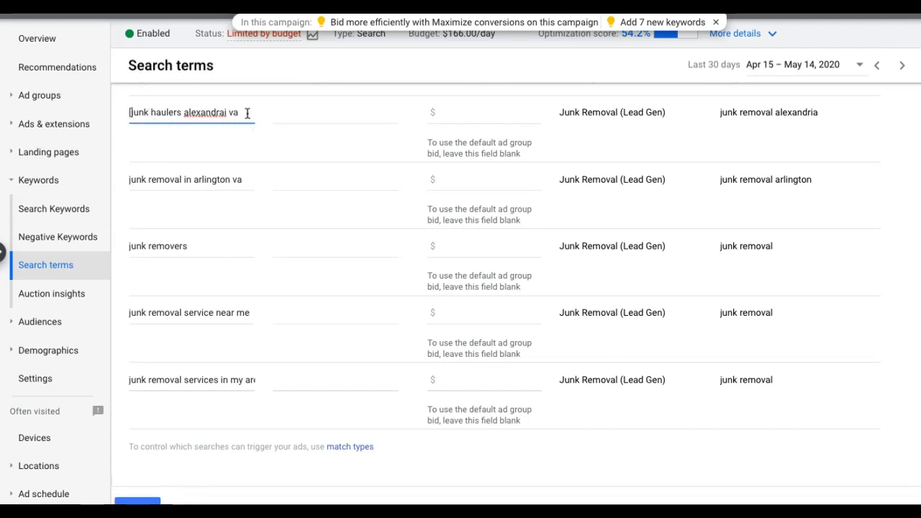
click(129, 180)
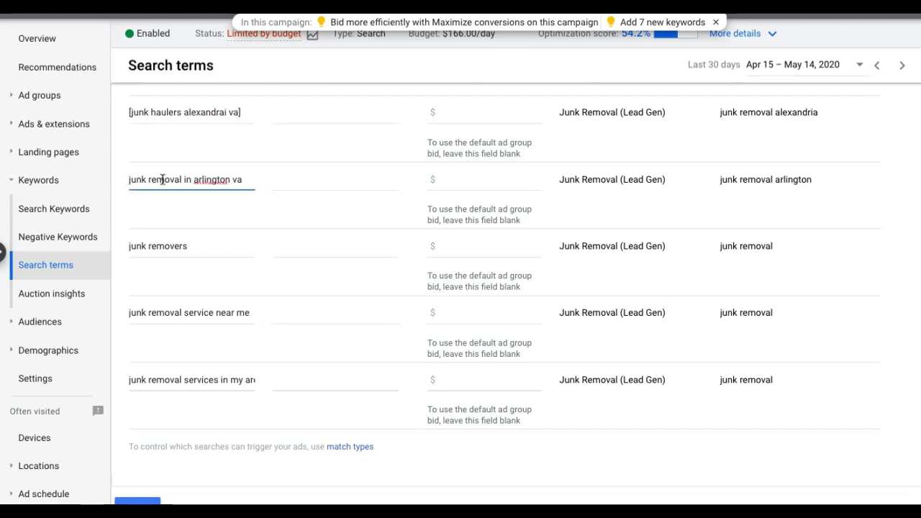
text([)
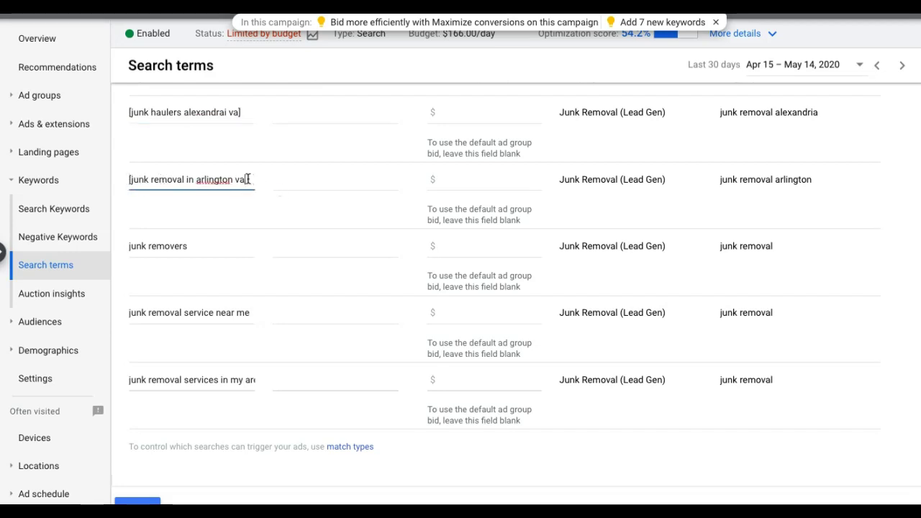
text(])
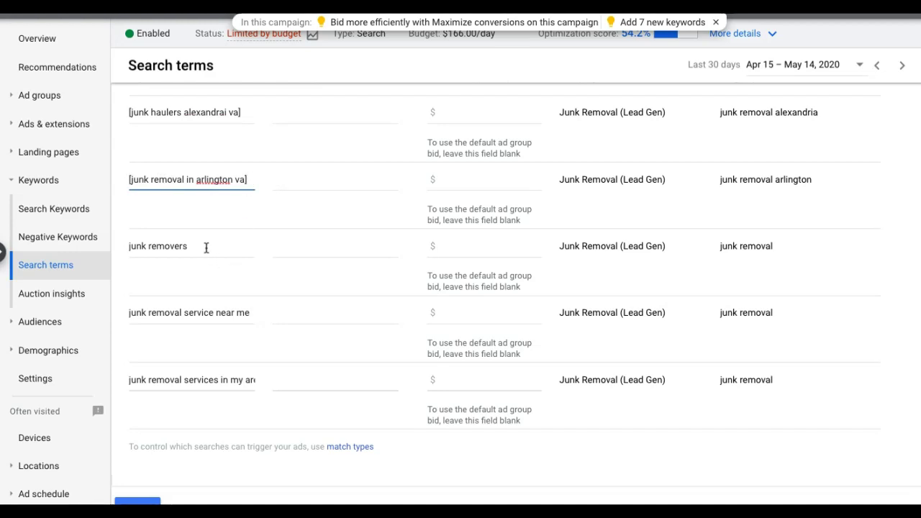
click(206, 247)
text(])
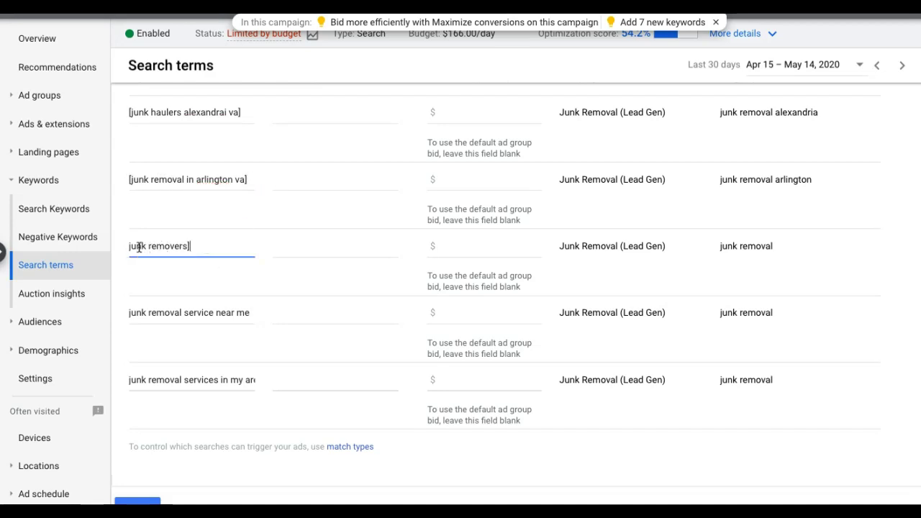
text([)
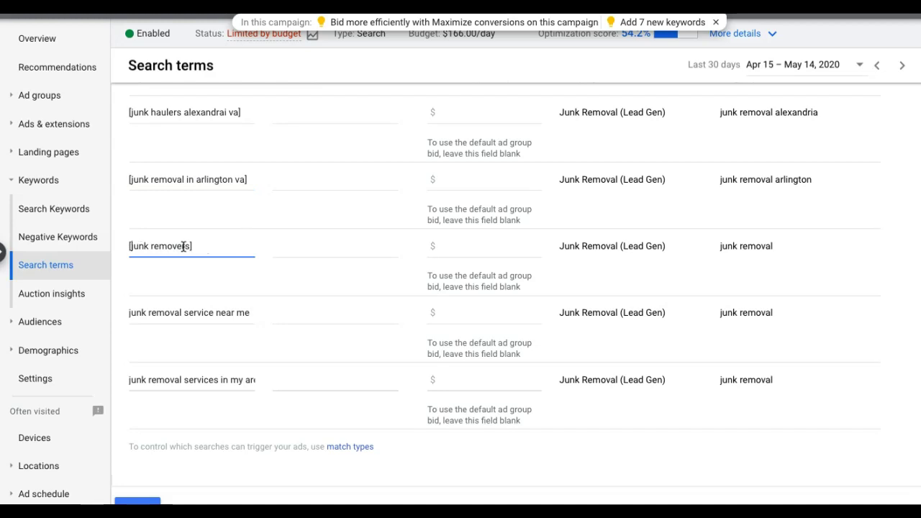
click(129, 313)
text([)
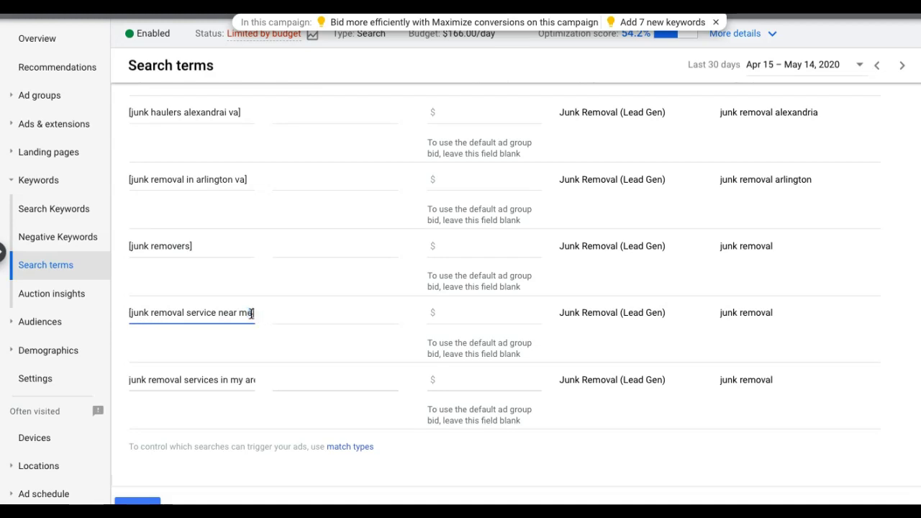
click(129, 380)
text([)
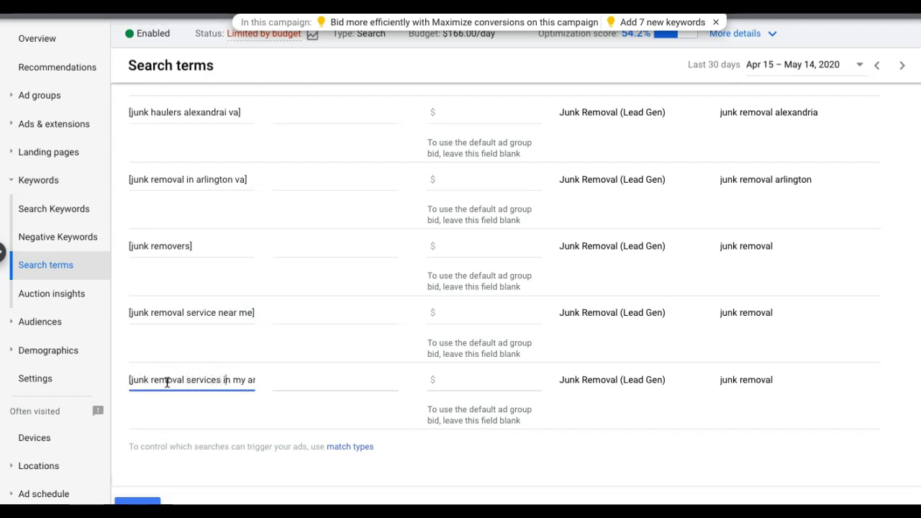
key(End)
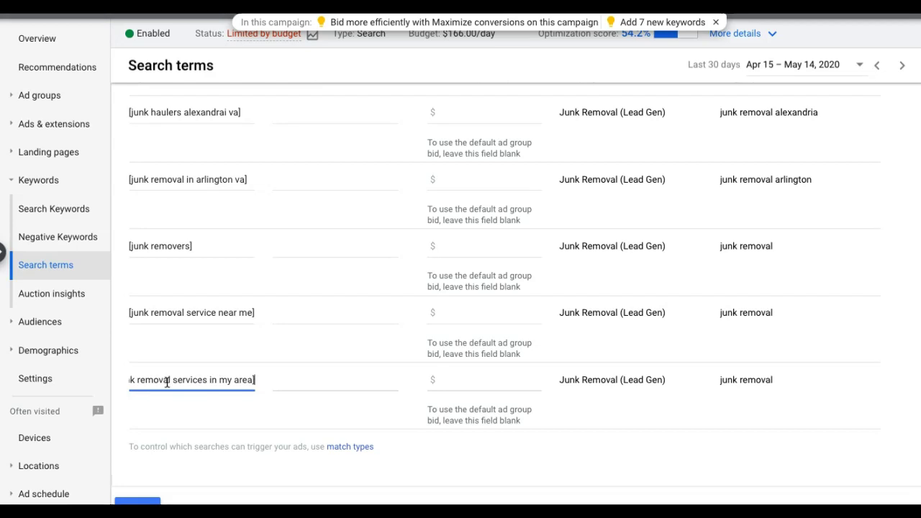
scroll(157, 471, down, 1)
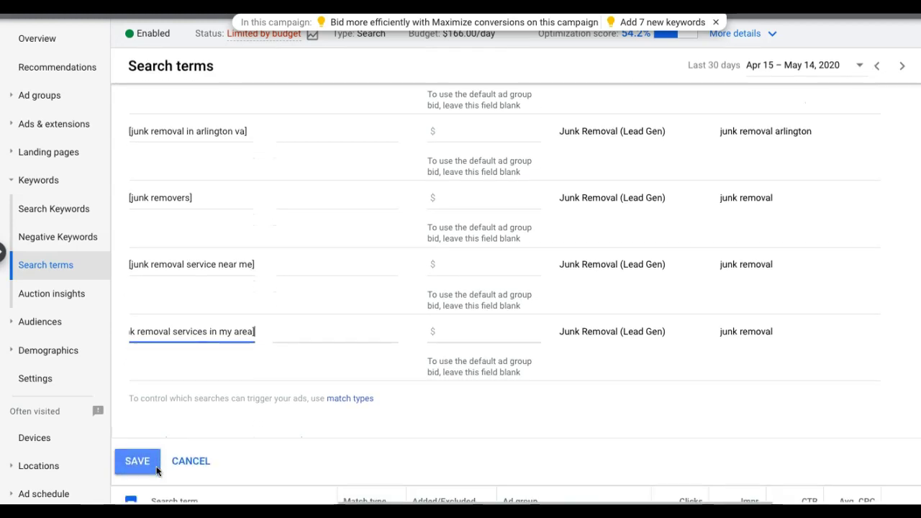
Save the five exact-match keywords and clear the search-term row selection
click(144, 462)
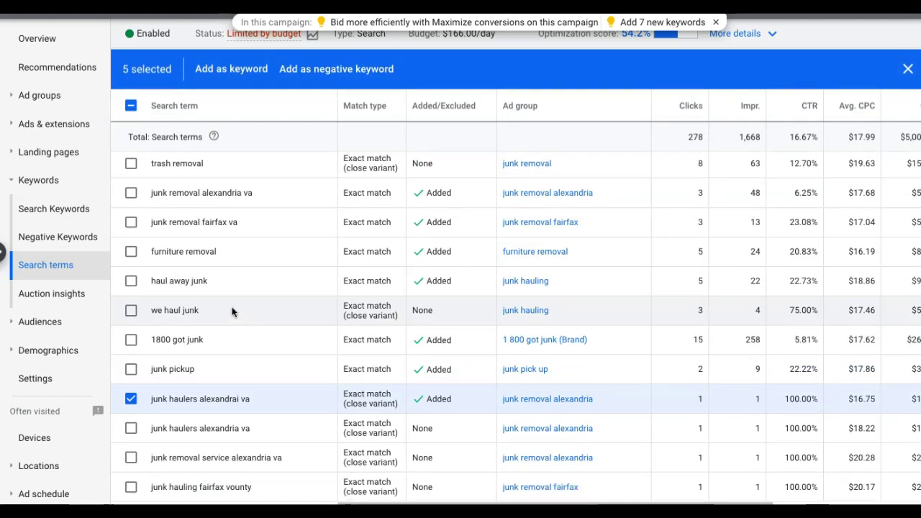
scroll(333, 293, up, 3)
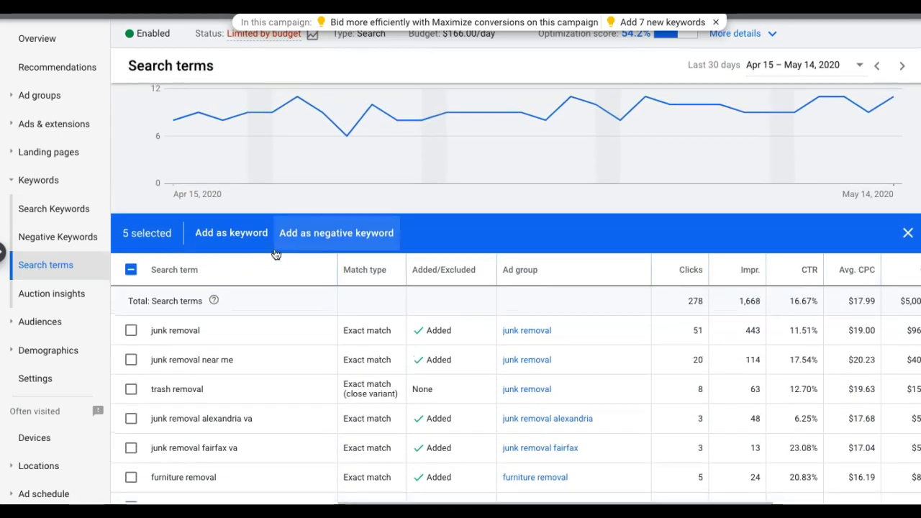
click(131, 272)
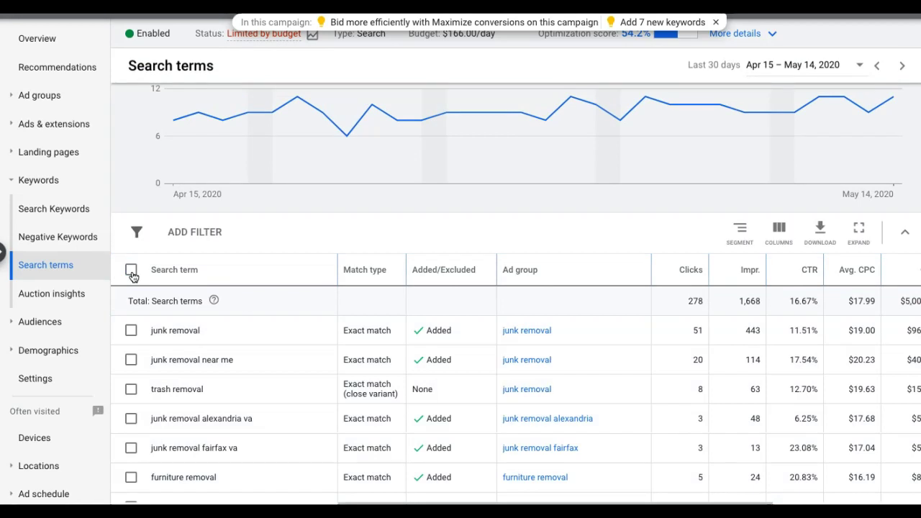
scroll(293, 318, down, 3)
scroll(293, 318, down, 1)
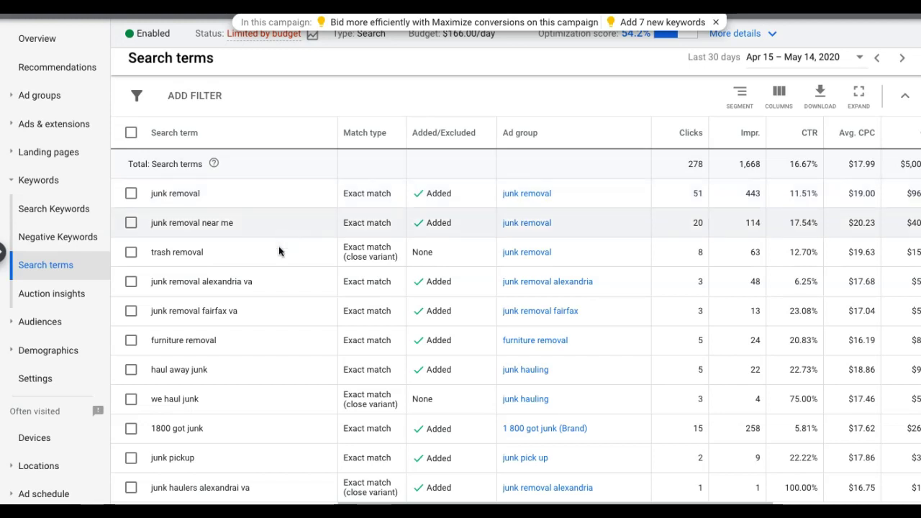
scroll(299, 329, down, 2)
scroll(299, 329, down, 1)
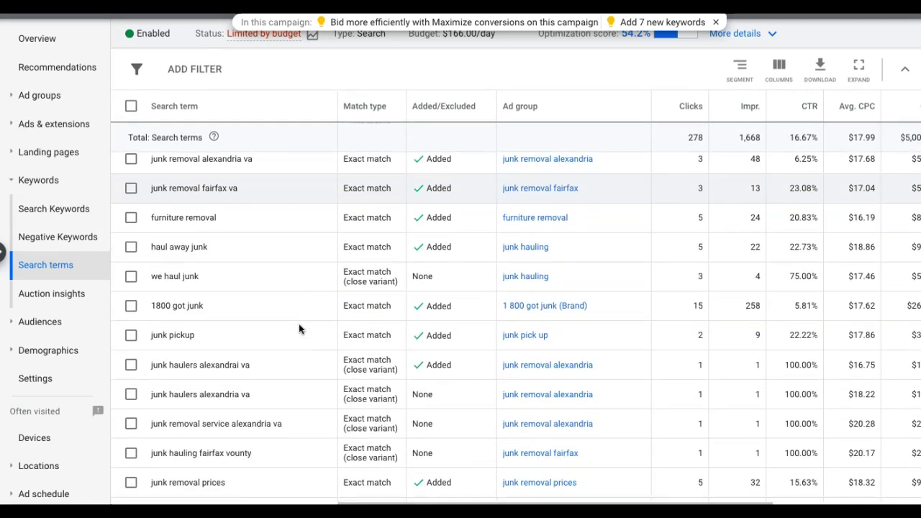
scroll(278, 239, down, 2)
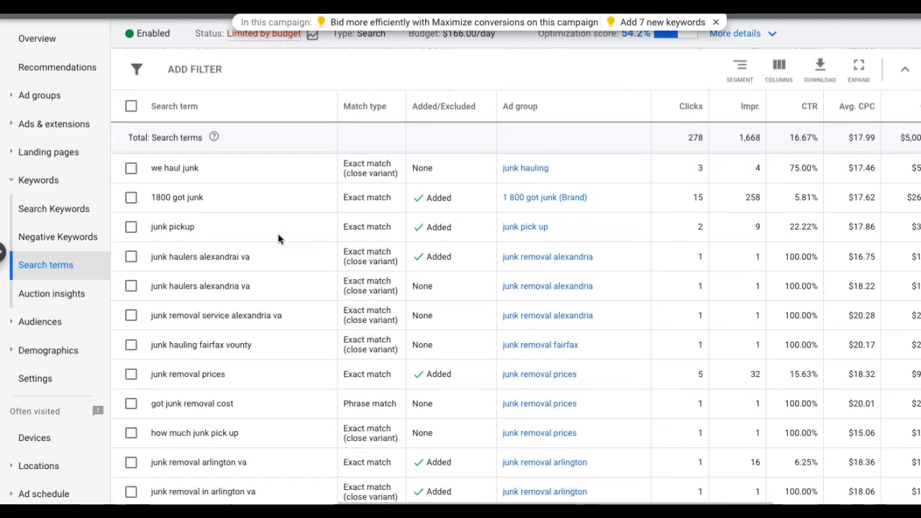
scroll(225, 172, up, 2)
scroll(225, 169, up, 1)
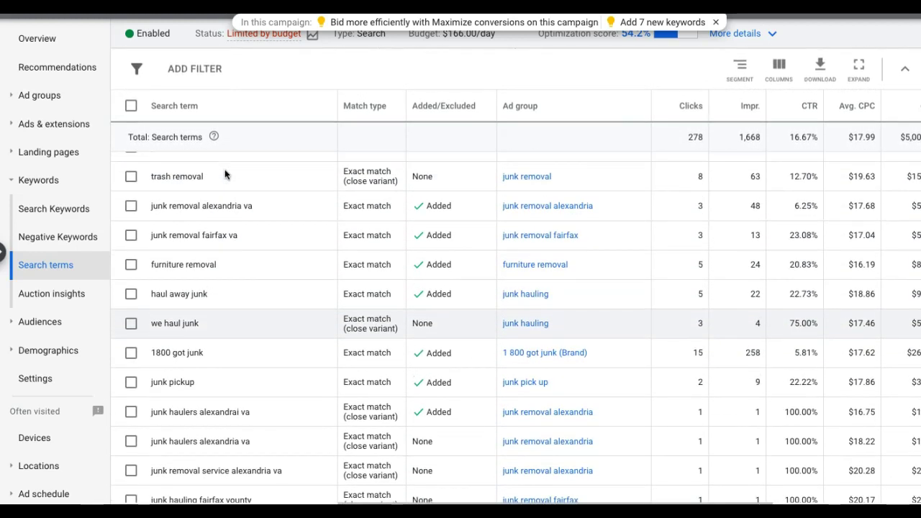
scroll(220, 267, up, 2)
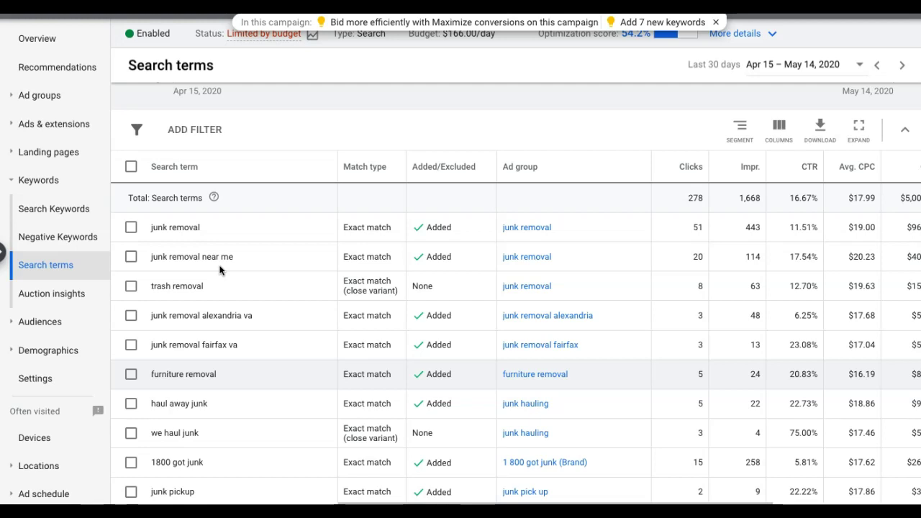
Scroll through the Search terms table once more to review it
scroll(385, 283, down, 1)
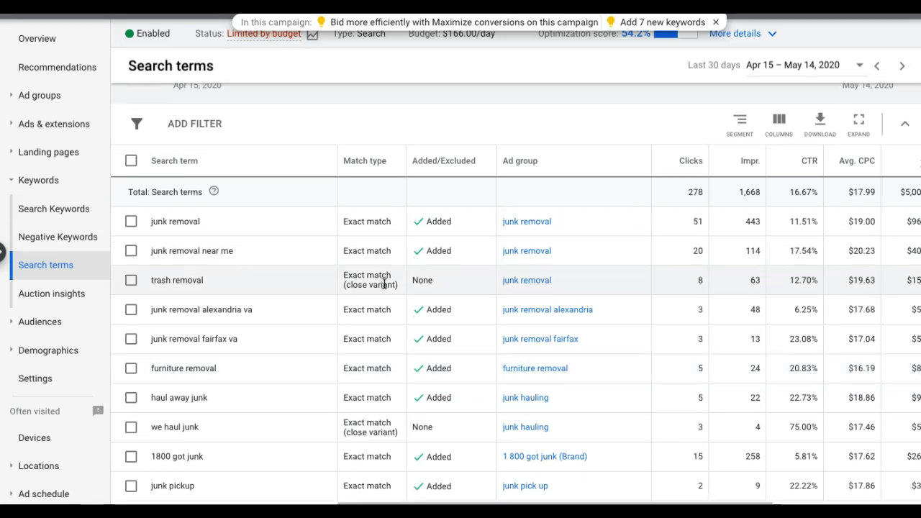
scroll(384, 283, down, 2)
scroll(325, 213, up, 1)
scroll(324, 216, up, 2)
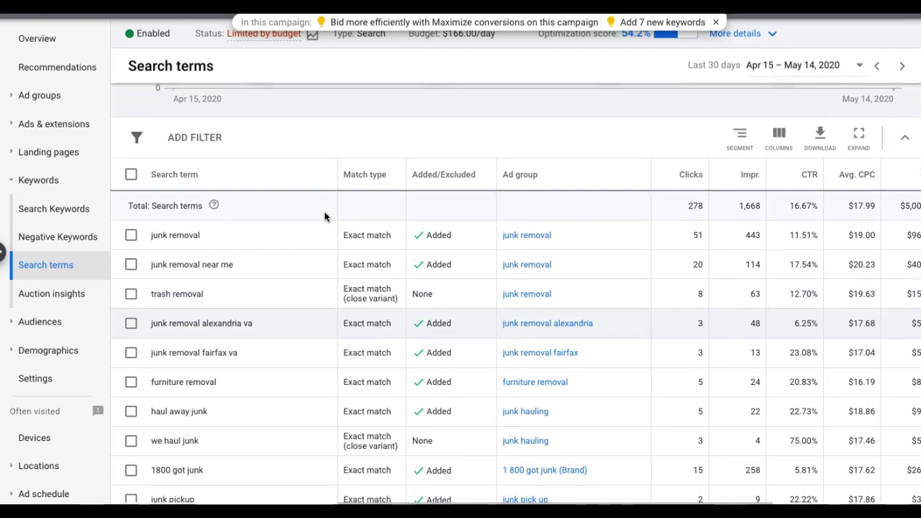
scroll(318, 267, down, 1)
scroll(319, 267, down, 2)
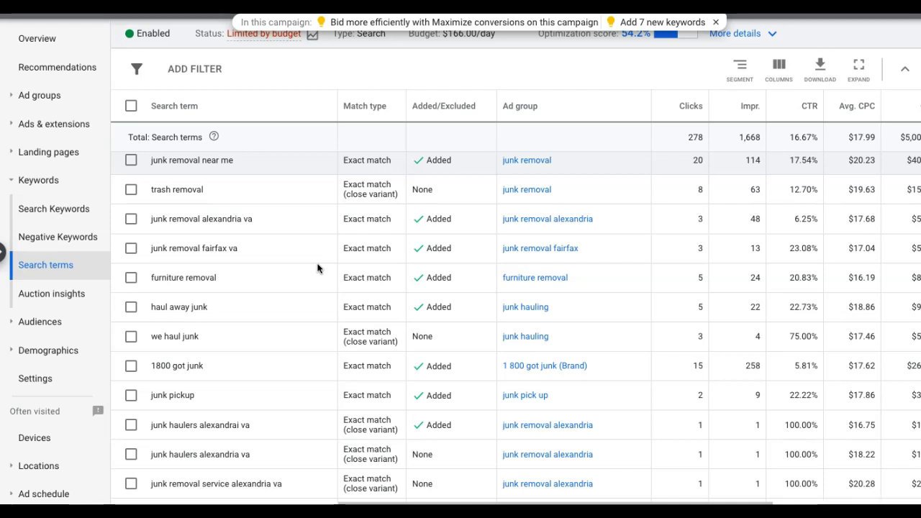
scroll(318, 268, up, 3)
Show Auction insights ranked by impression share, highest first, with novajunk.com leading
click(34, 97)
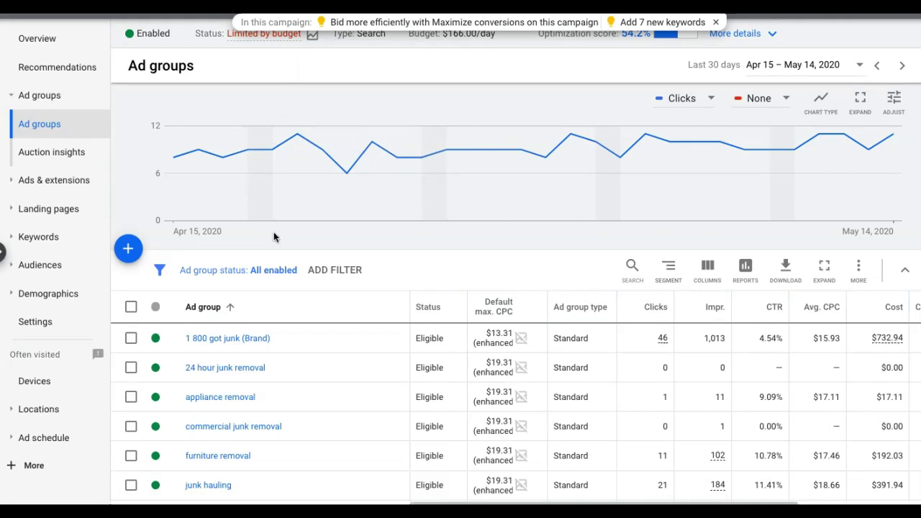
click(46, 159)
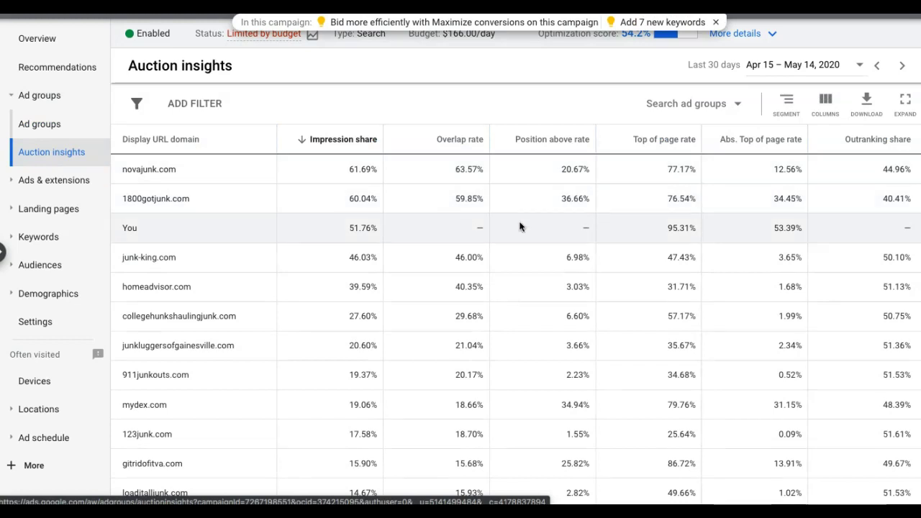
scroll(520, 226, down, 1)
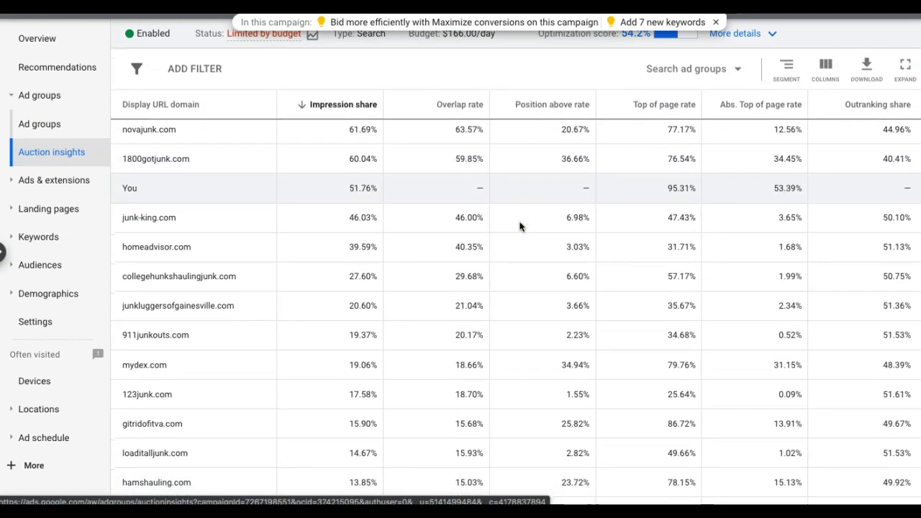
scroll(520, 227, down, 5)
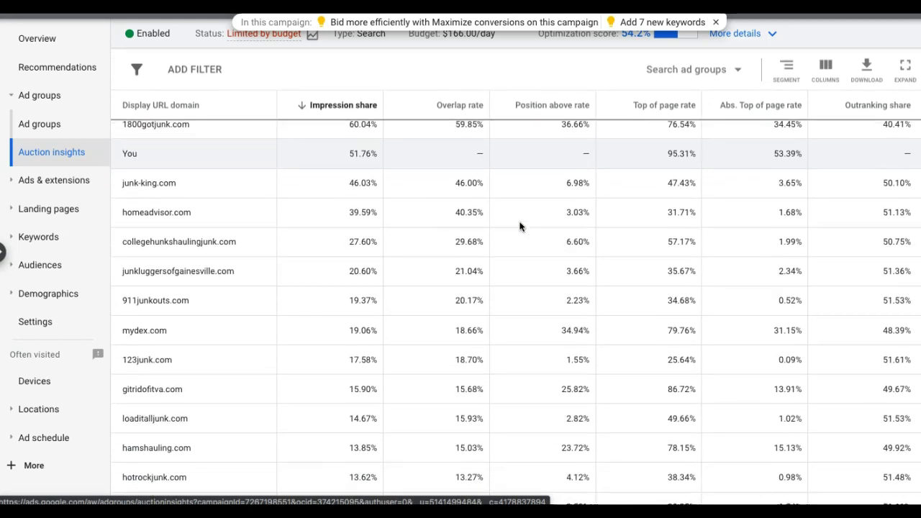
scroll(519, 226, up, 4)
scroll(520, 227, up, 2)
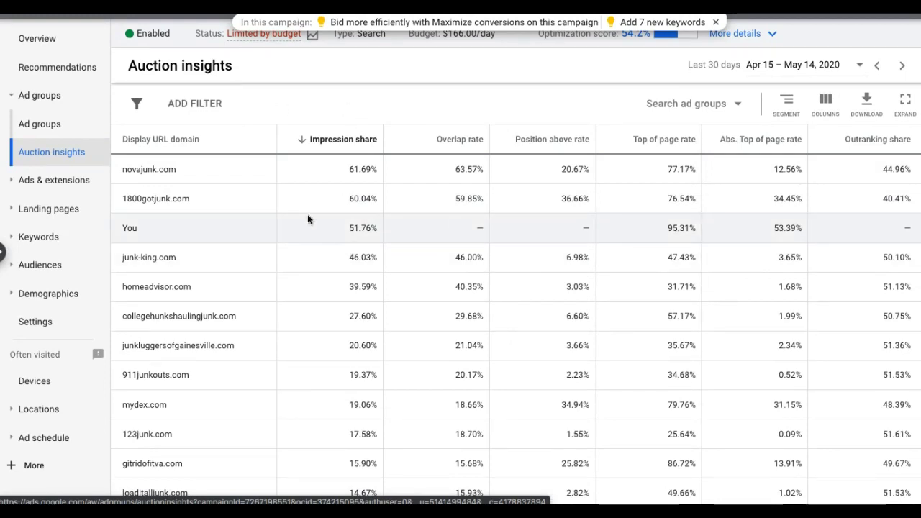
click(245, 144)
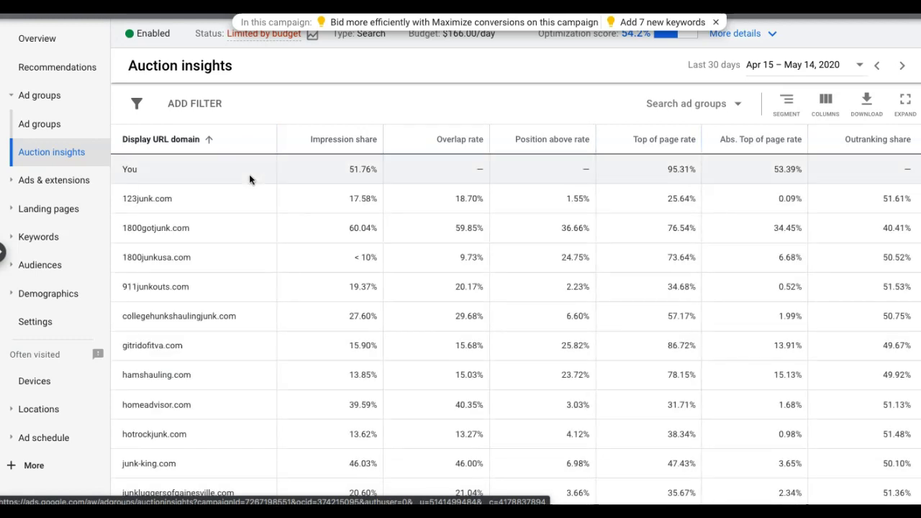
click(299, 152)
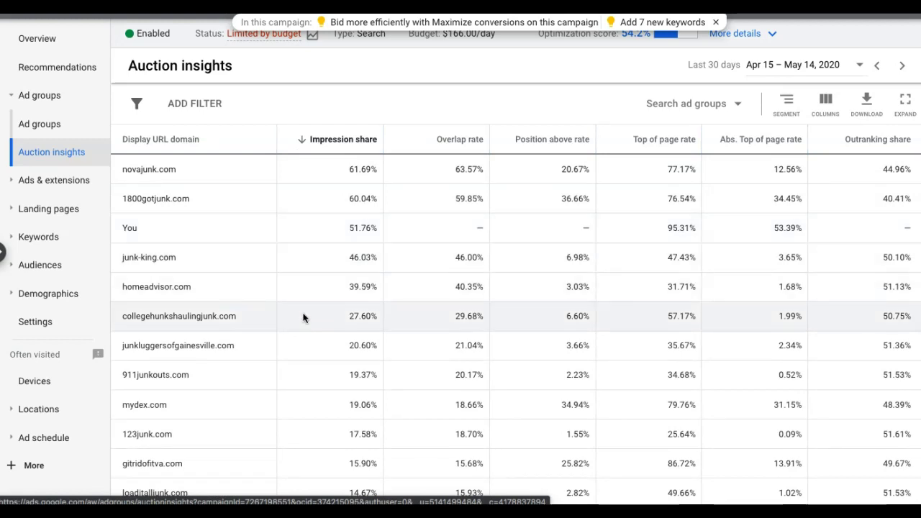
scroll(304, 326, down, 2)
scroll(303, 326, up, 2)
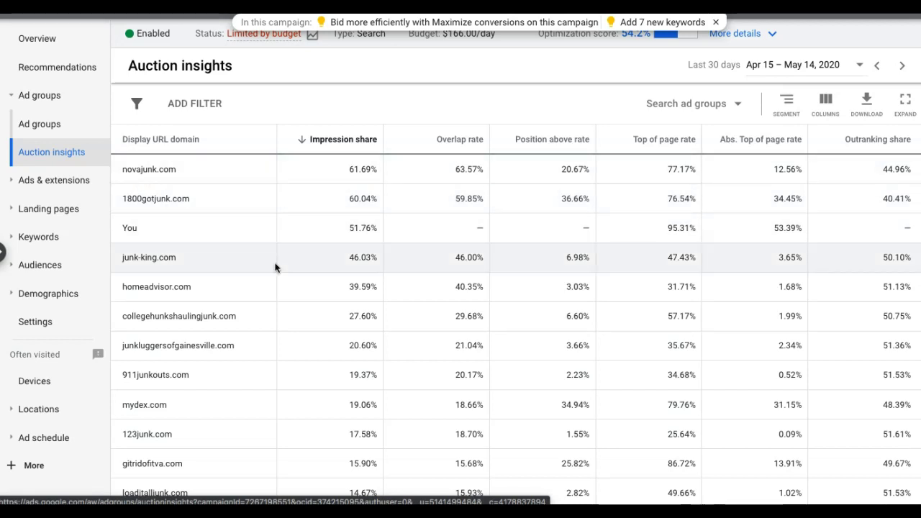
scroll(275, 268, down, 2)
scroll(275, 268, down, 1)
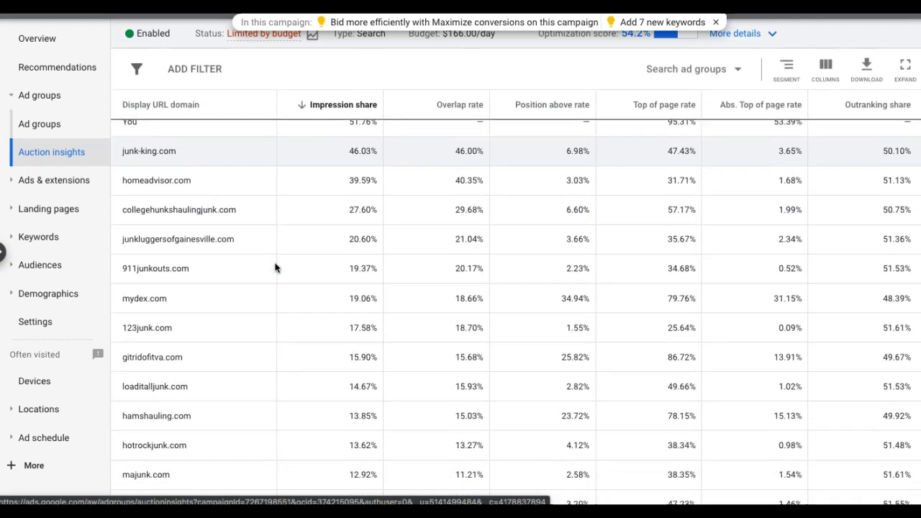
scroll(275, 267, down, 1)
scroll(275, 268, down, 2)
scroll(275, 268, down, 1)
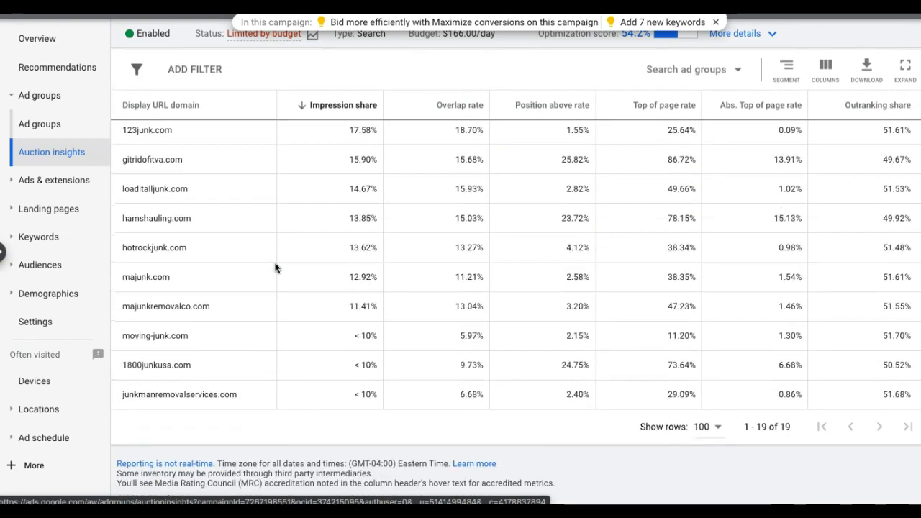
scroll(275, 267, up, 1)
scroll(275, 268, up, 1)
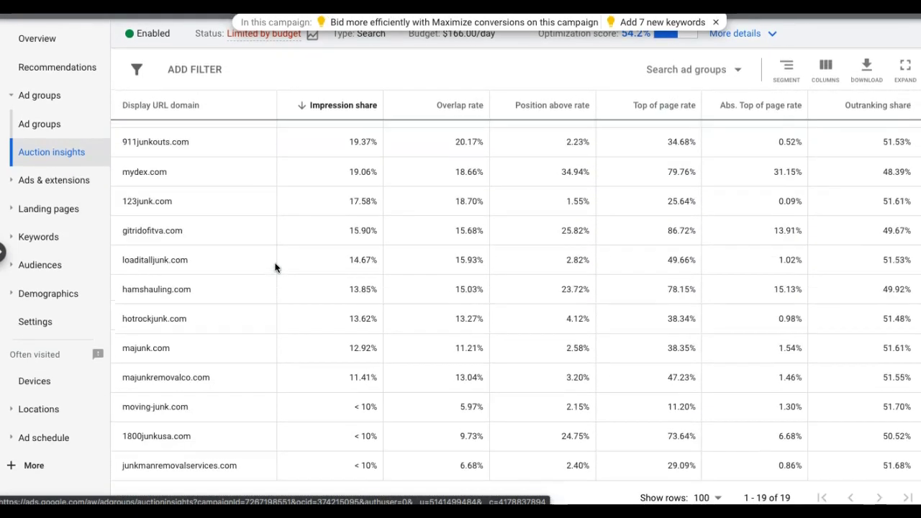
scroll(275, 268, up, 3)
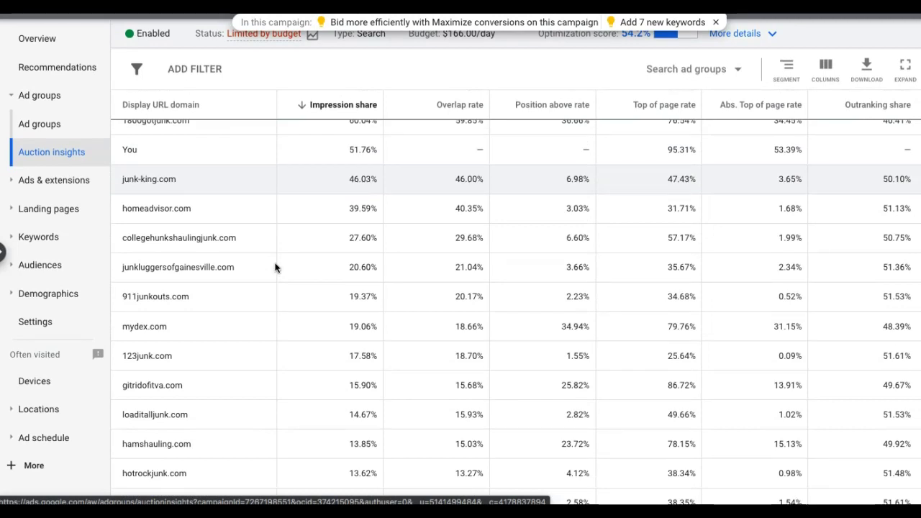
scroll(275, 268, up, 2)
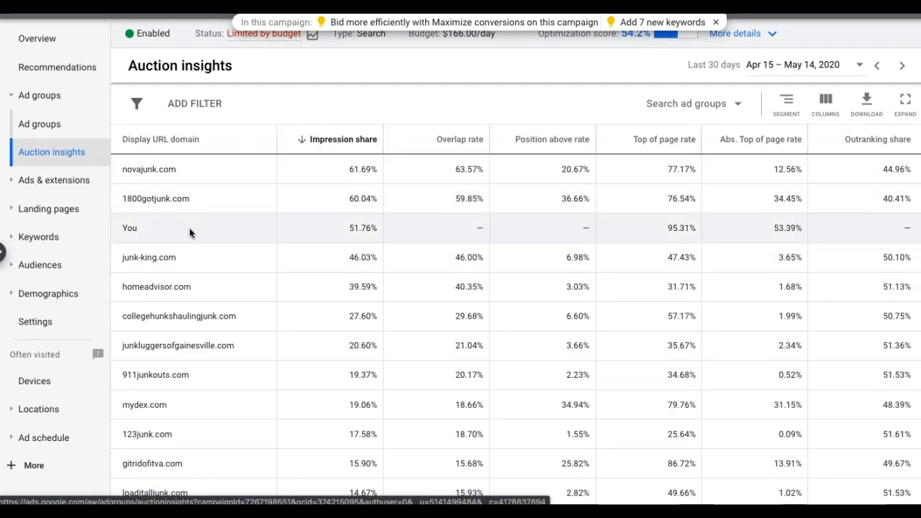
scroll(190, 232, down, 2)
scroll(190, 232, down, 1)
scroll(190, 233, down, 1)
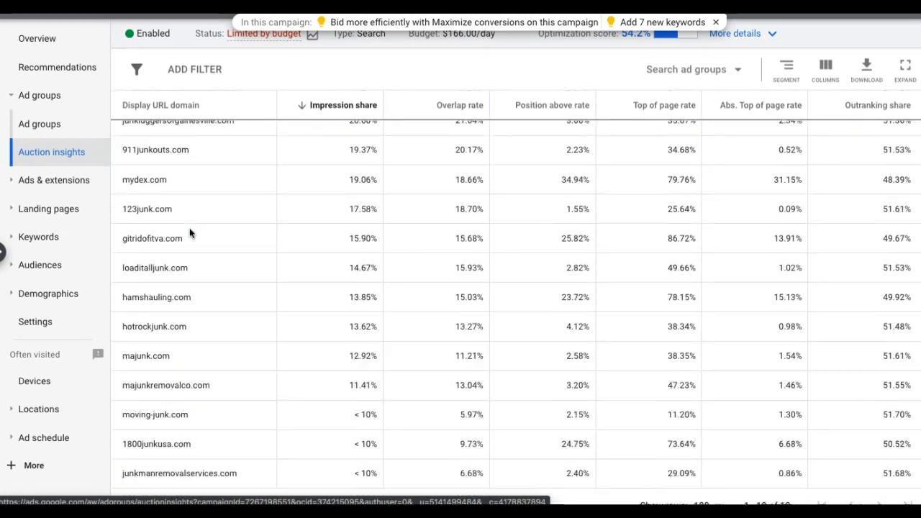
scroll(190, 233, down, 1)
scroll(190, 233, down, 1)
scroll(190, 233, up, 5)
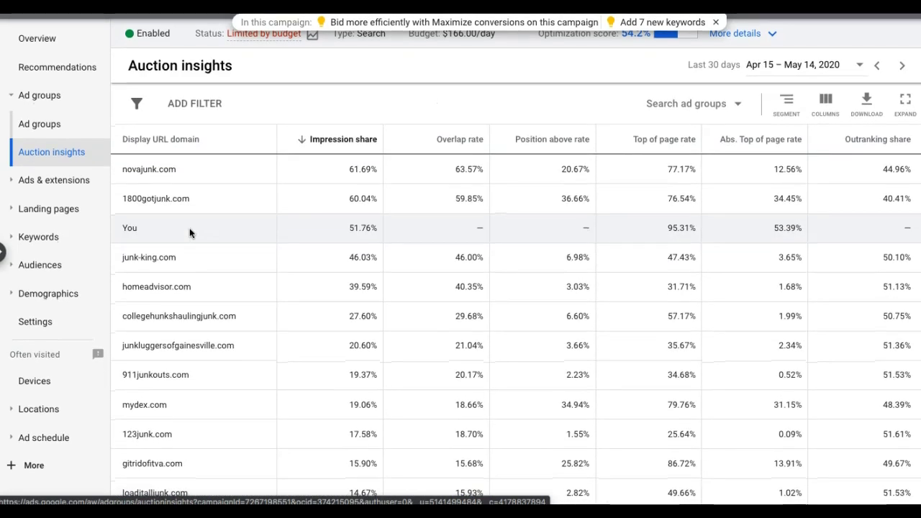